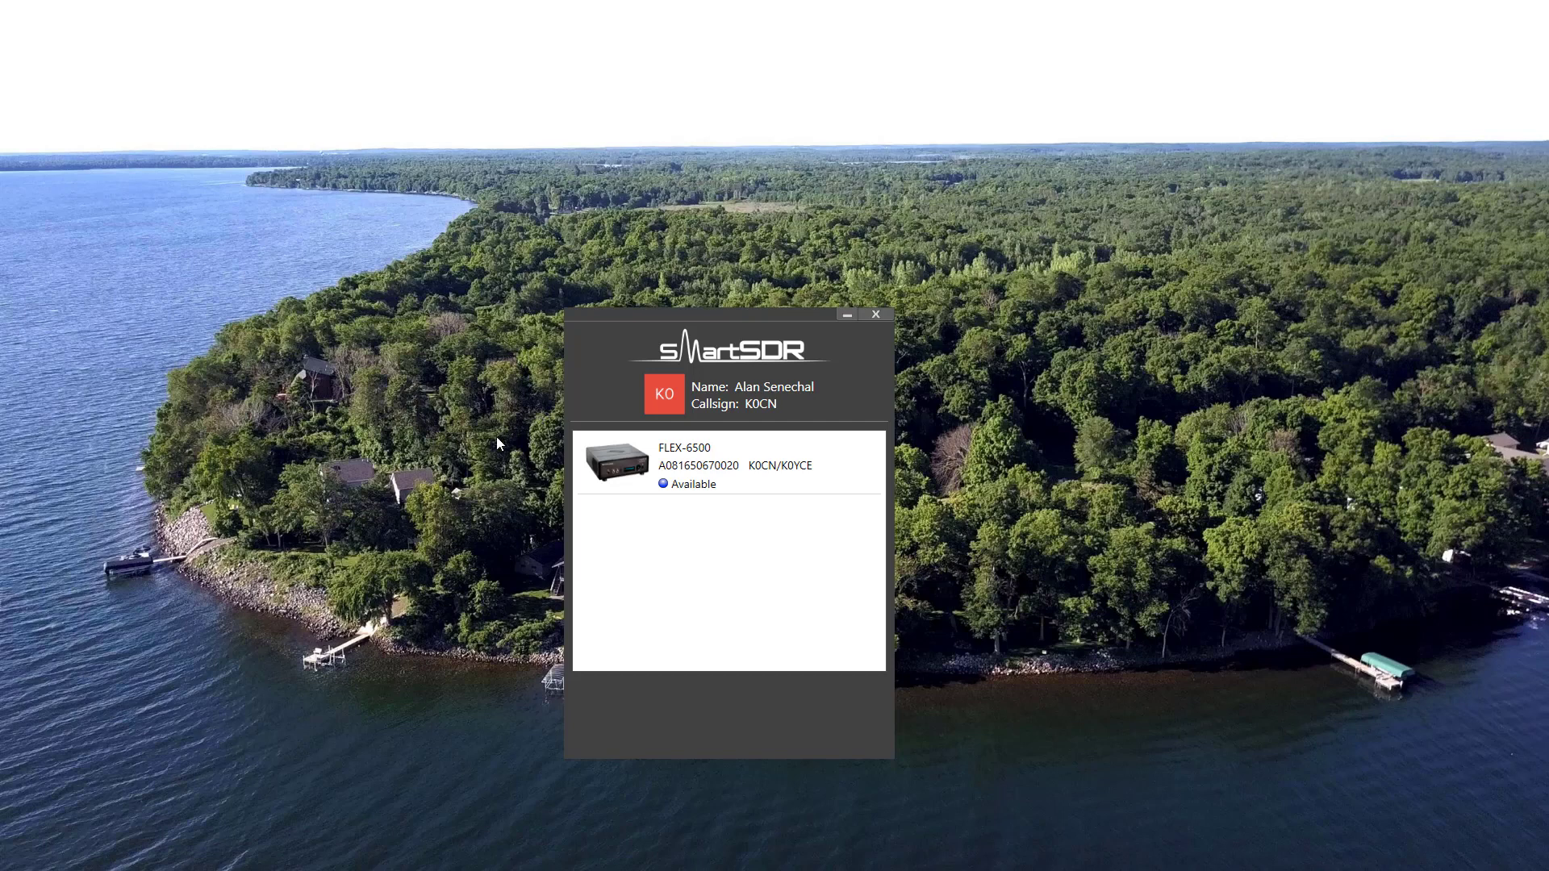
# Connect to the available FLEX-6500 radio
pyautogui.click(636, 463)
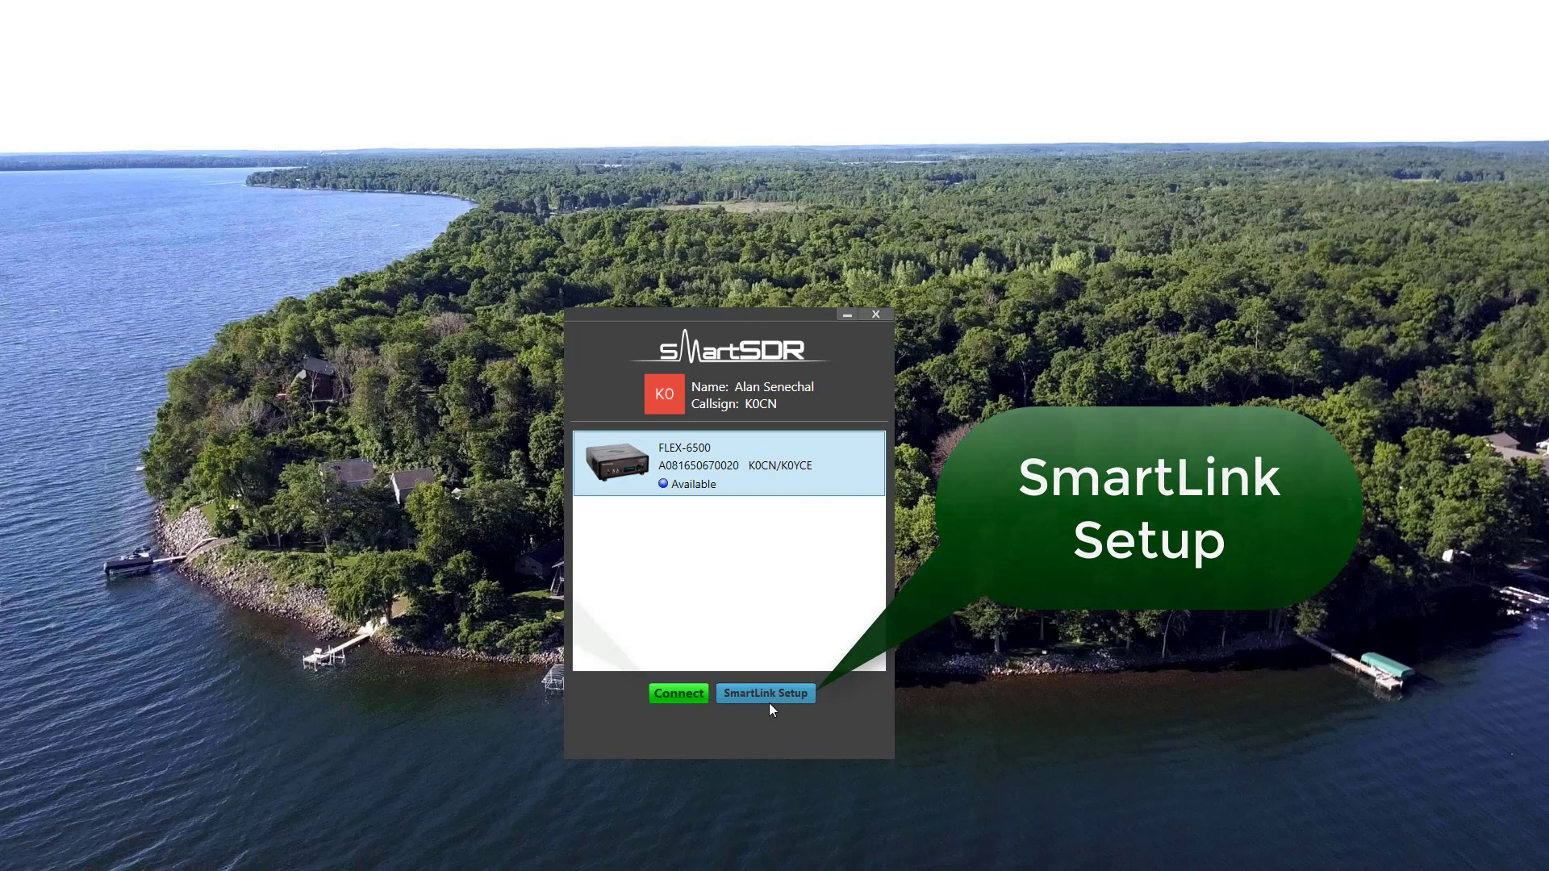
pyautogui.click(680, 694)
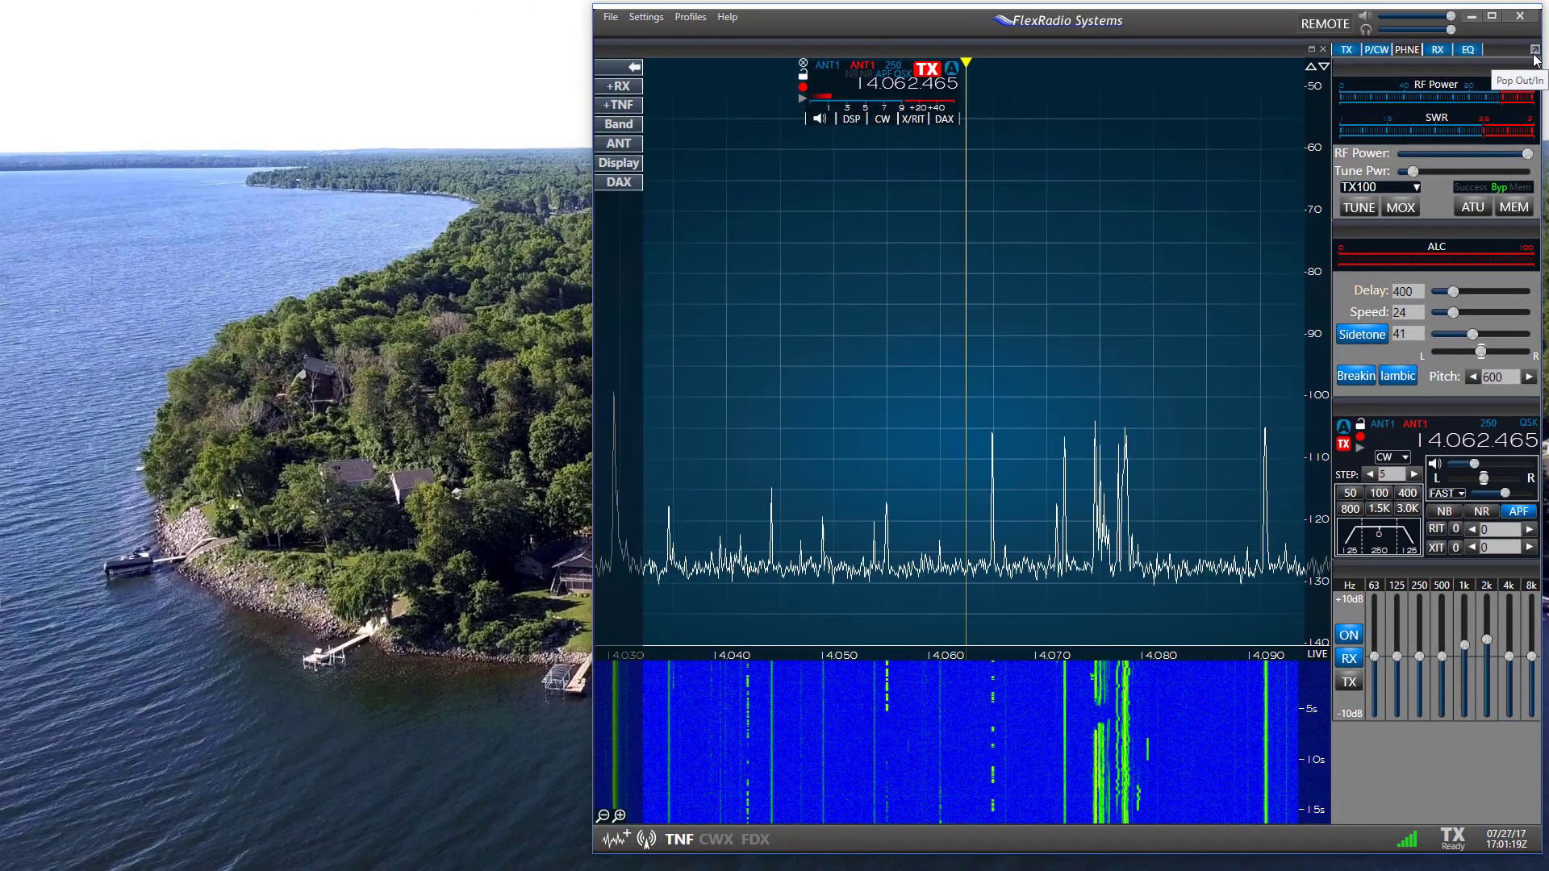
# Undock the radio control panel, place it beside the main window and lengthen it to fit the whole equalizer
pyautogui.click(1520, 100)
pyautogui.moveTo(346, 88); pyautogui.dragTo(534, 105)
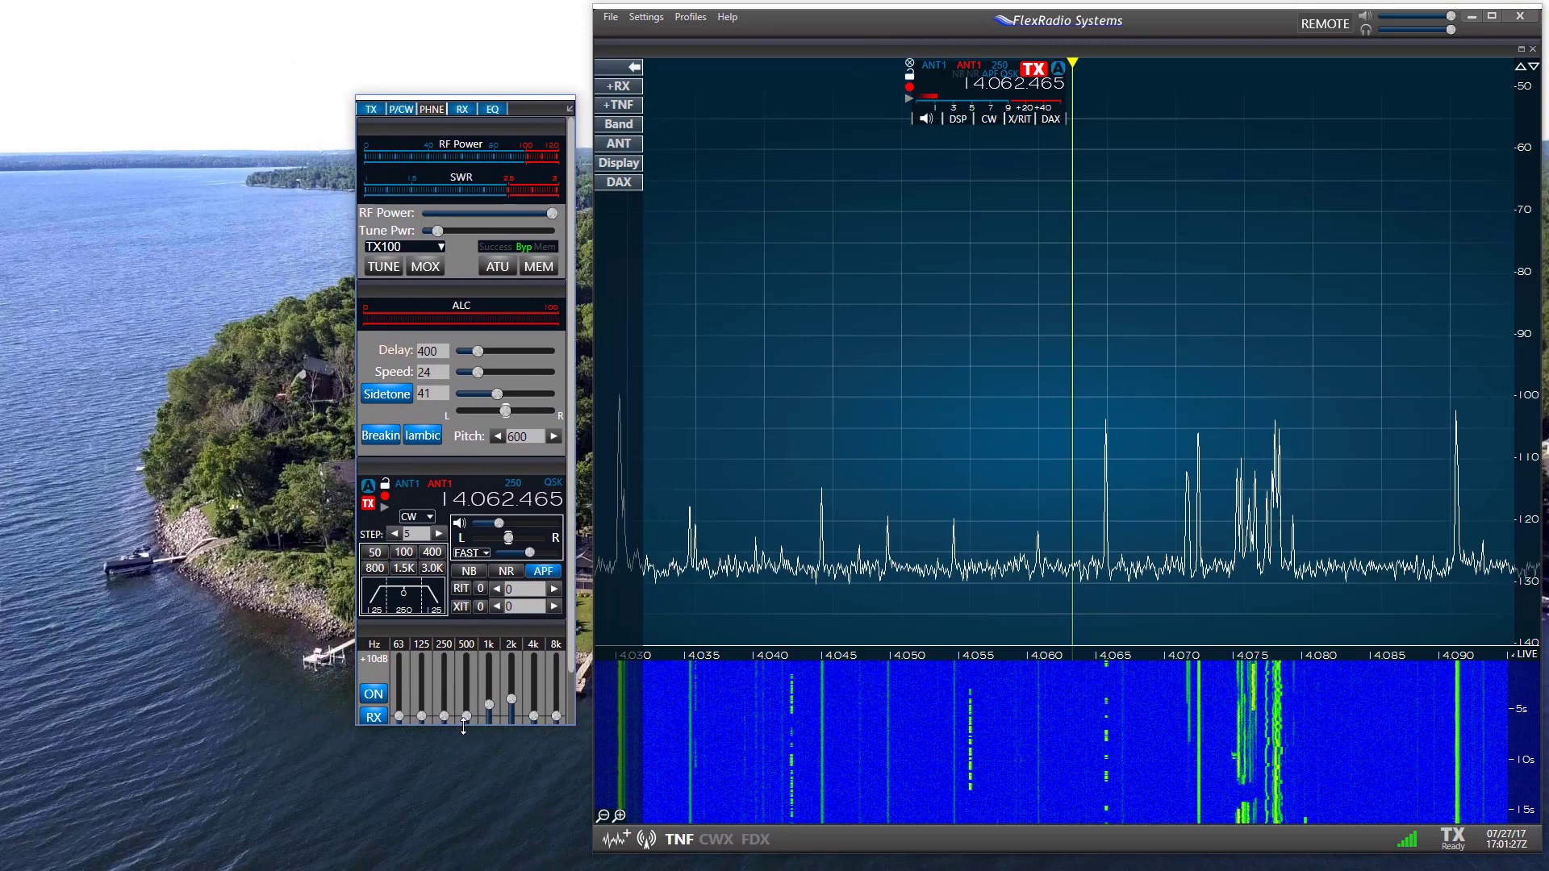
pyautogui.moveTo(476, 724); pyautogui.dragTo(446, 787)
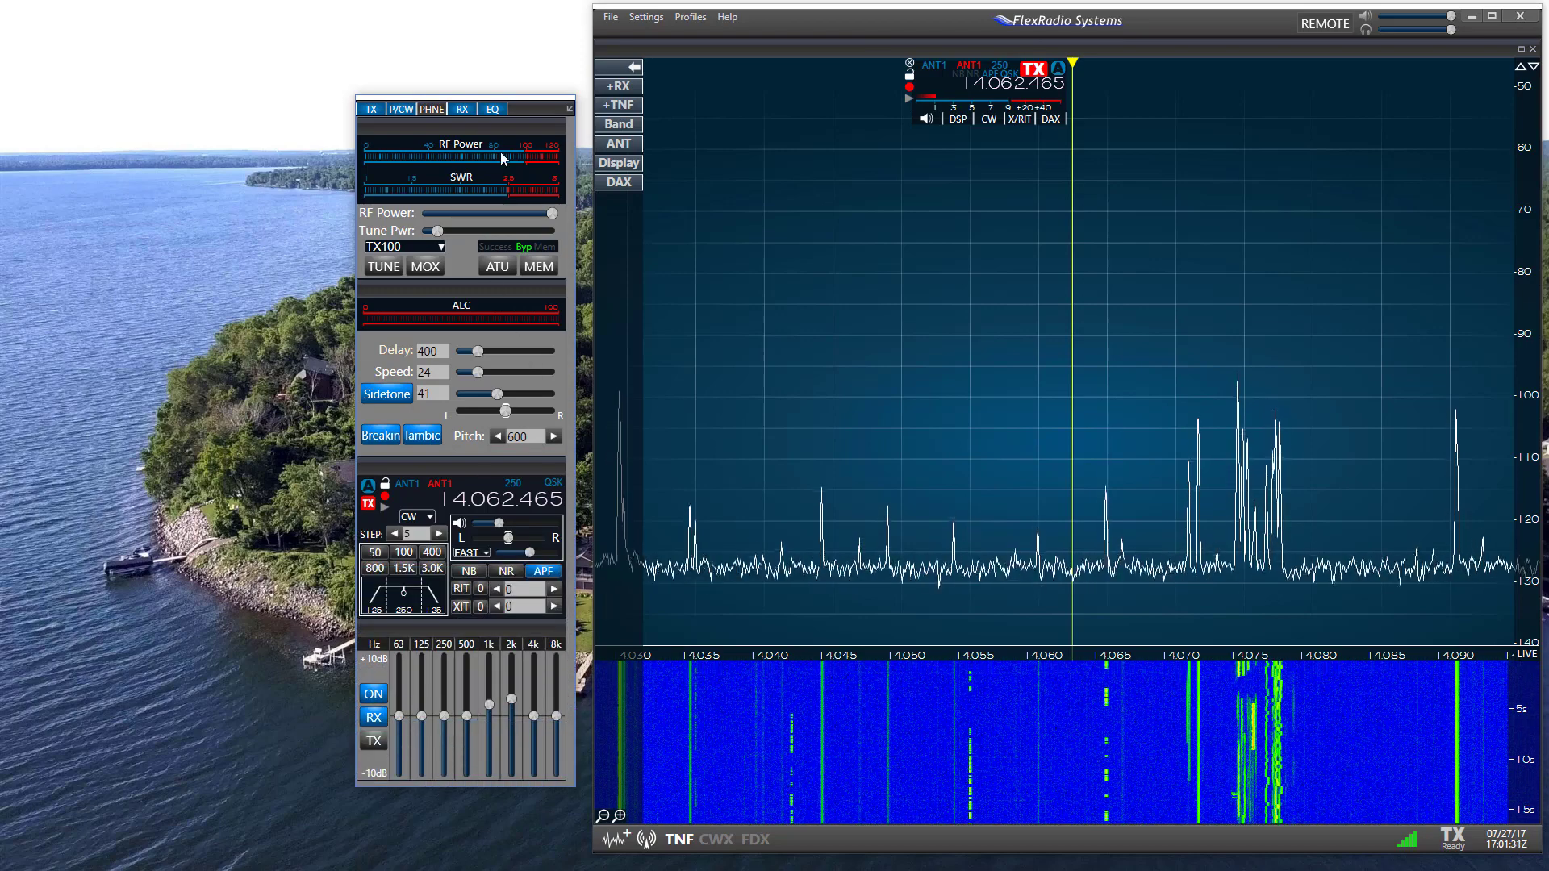
# Toggle the RX and EQ sections of the undocked control panel off and back on, and show the PHNE section
pyautogui.click(462, 110)
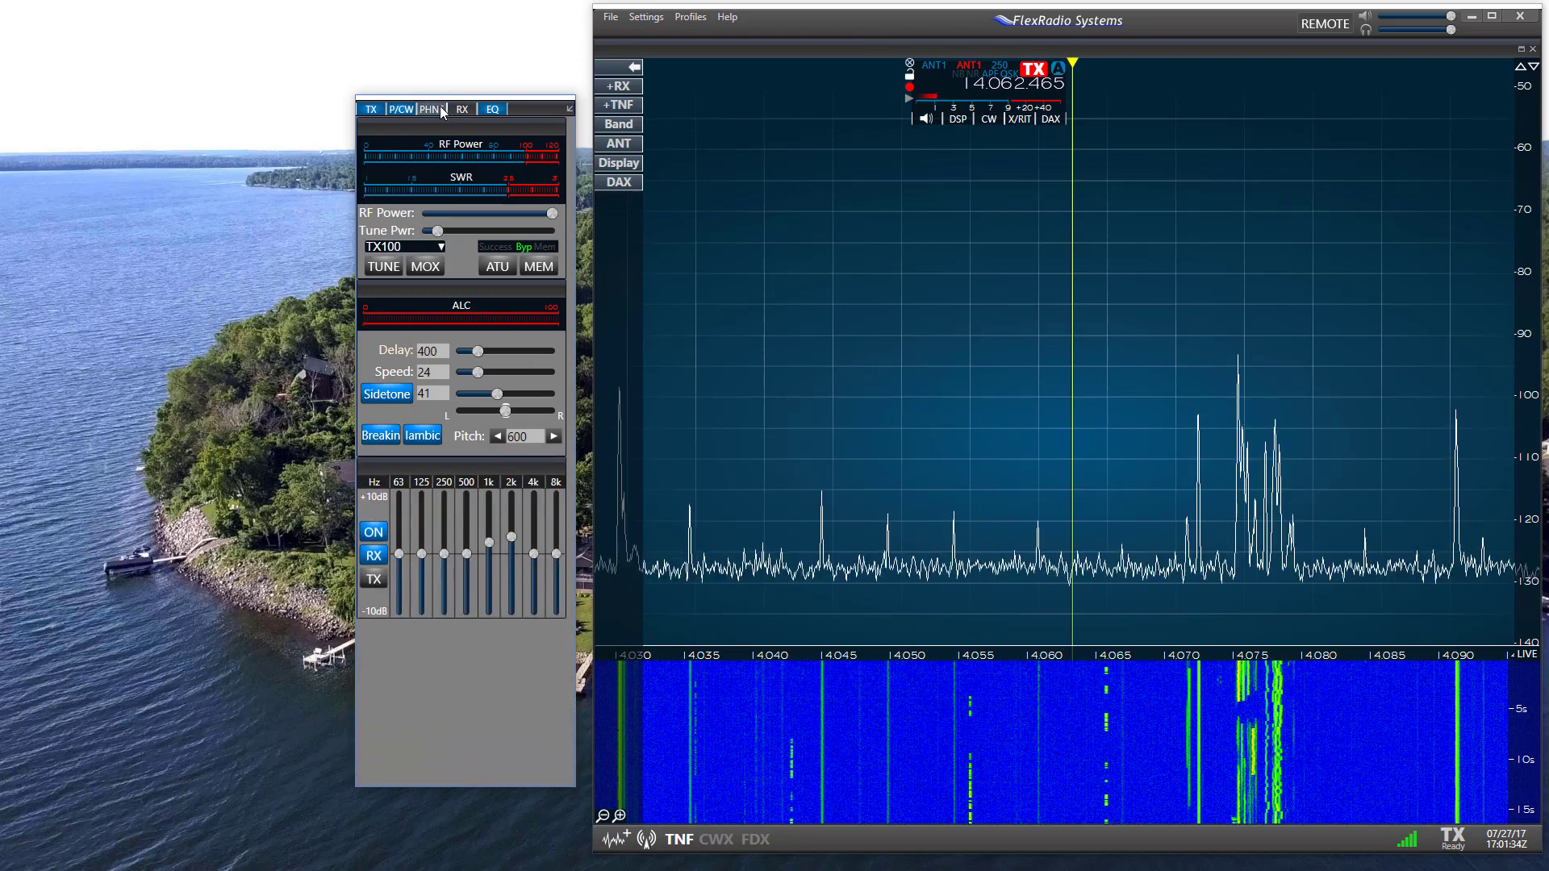
pyautogui.click(499, 112)
pyautogui.click(492, 109)
pyautogui.click(463, 109)
pyautogui.click(432, 109)
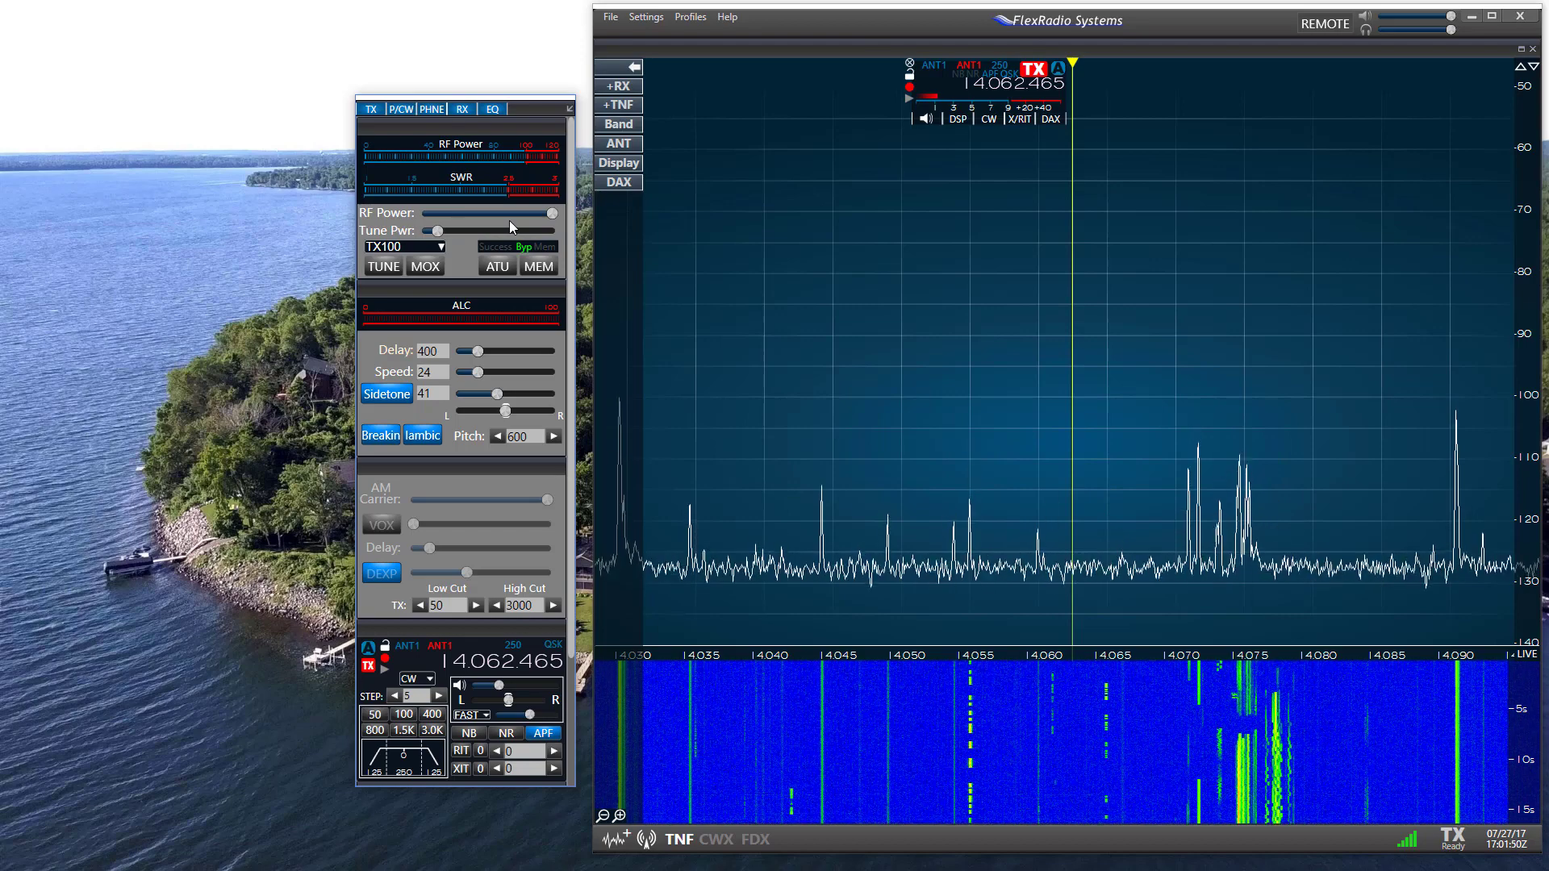
# Open the CWX keyer with its F1–F12 macro setup, undock it and place it beside the floating control panel
pyautogui.click(710, 840)
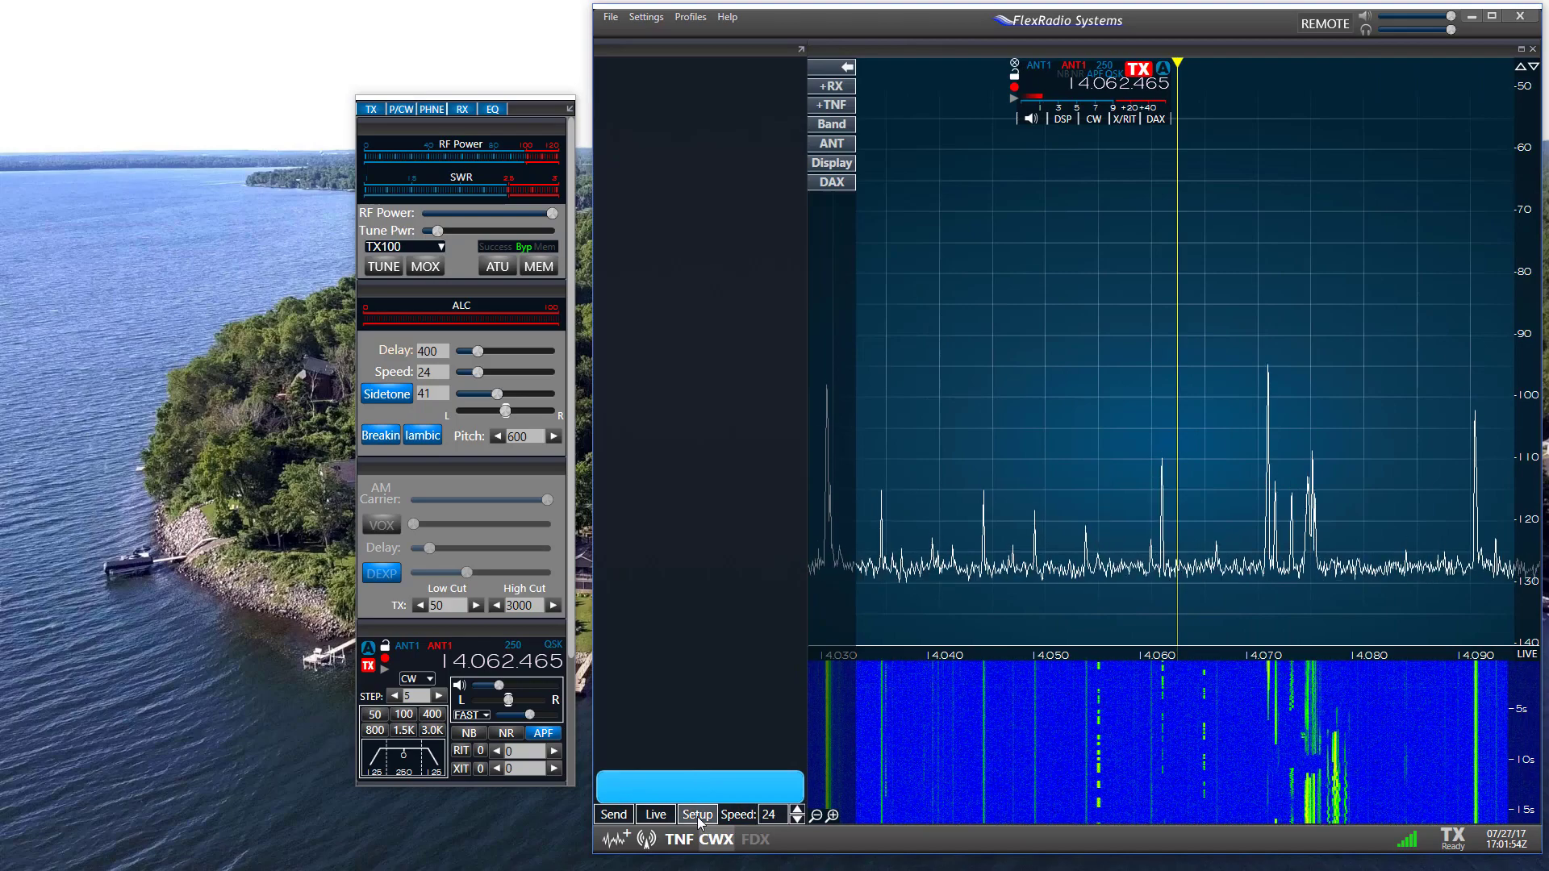
pyautogui.click(698, 815)
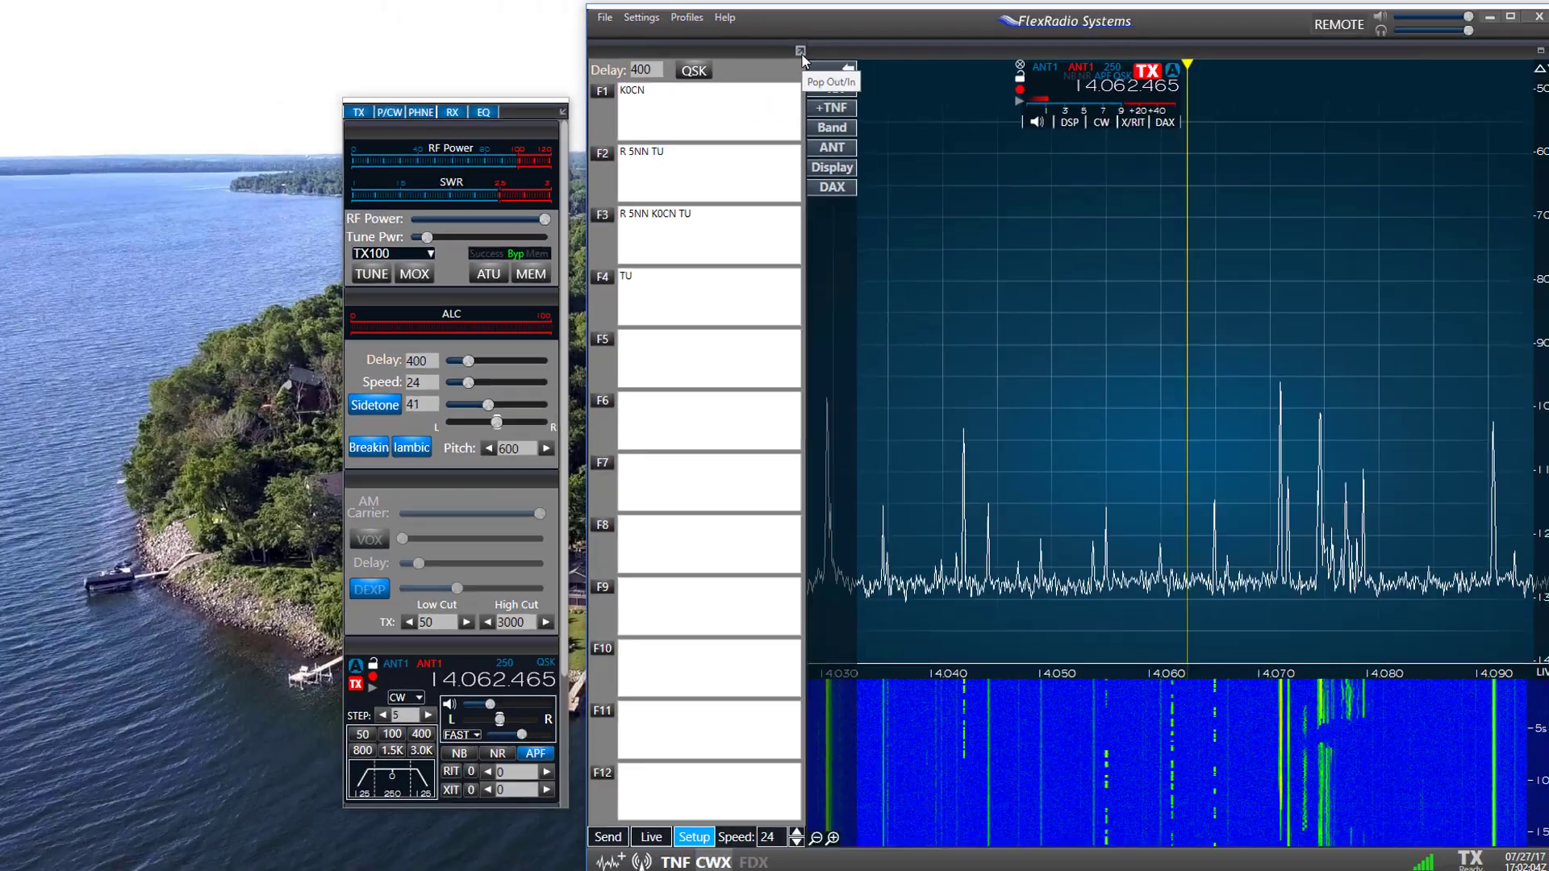
pyautogui.click(782, 99)
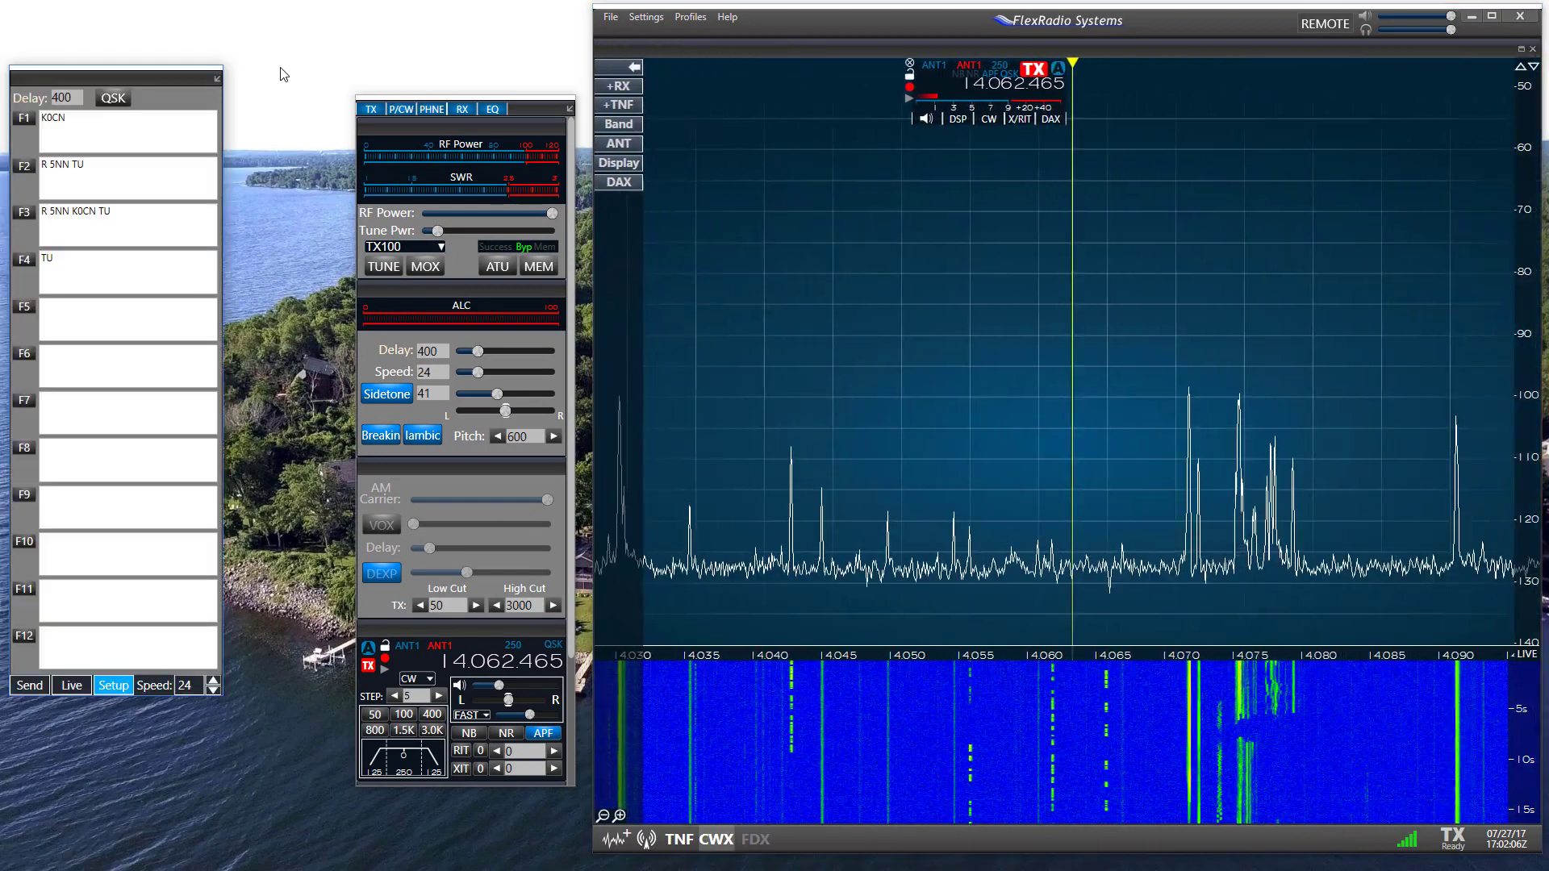
pyautogui.moveTo(144, 77); pyautogui.dragTo(263, 105)
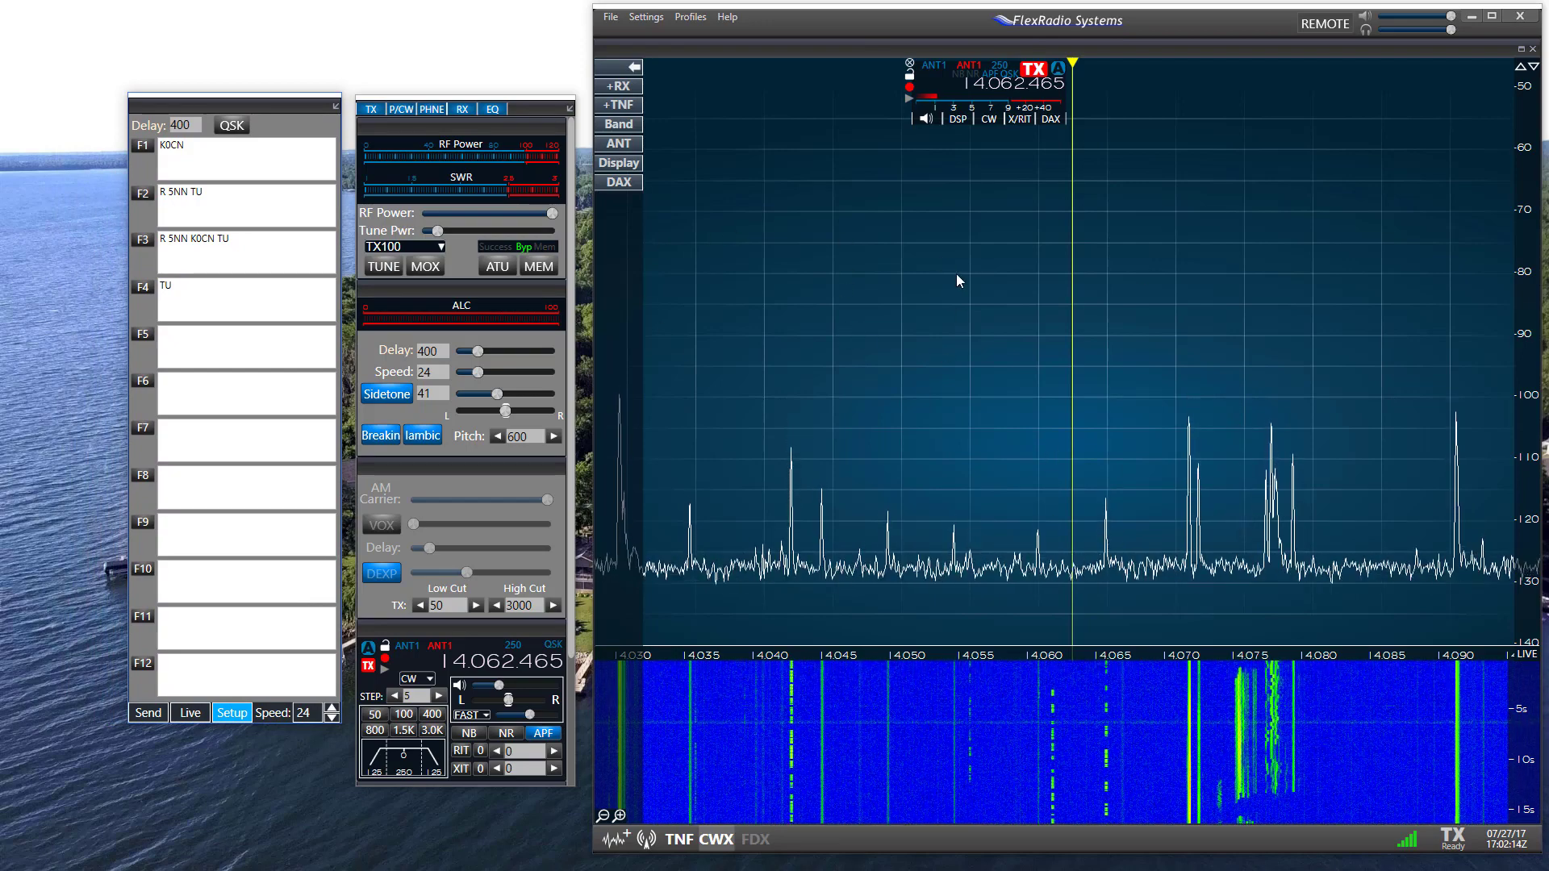
# Adjust the floating CWX panel's position and dock both it and the radio control panel back into the main window
pyautogui.click(335, 106)
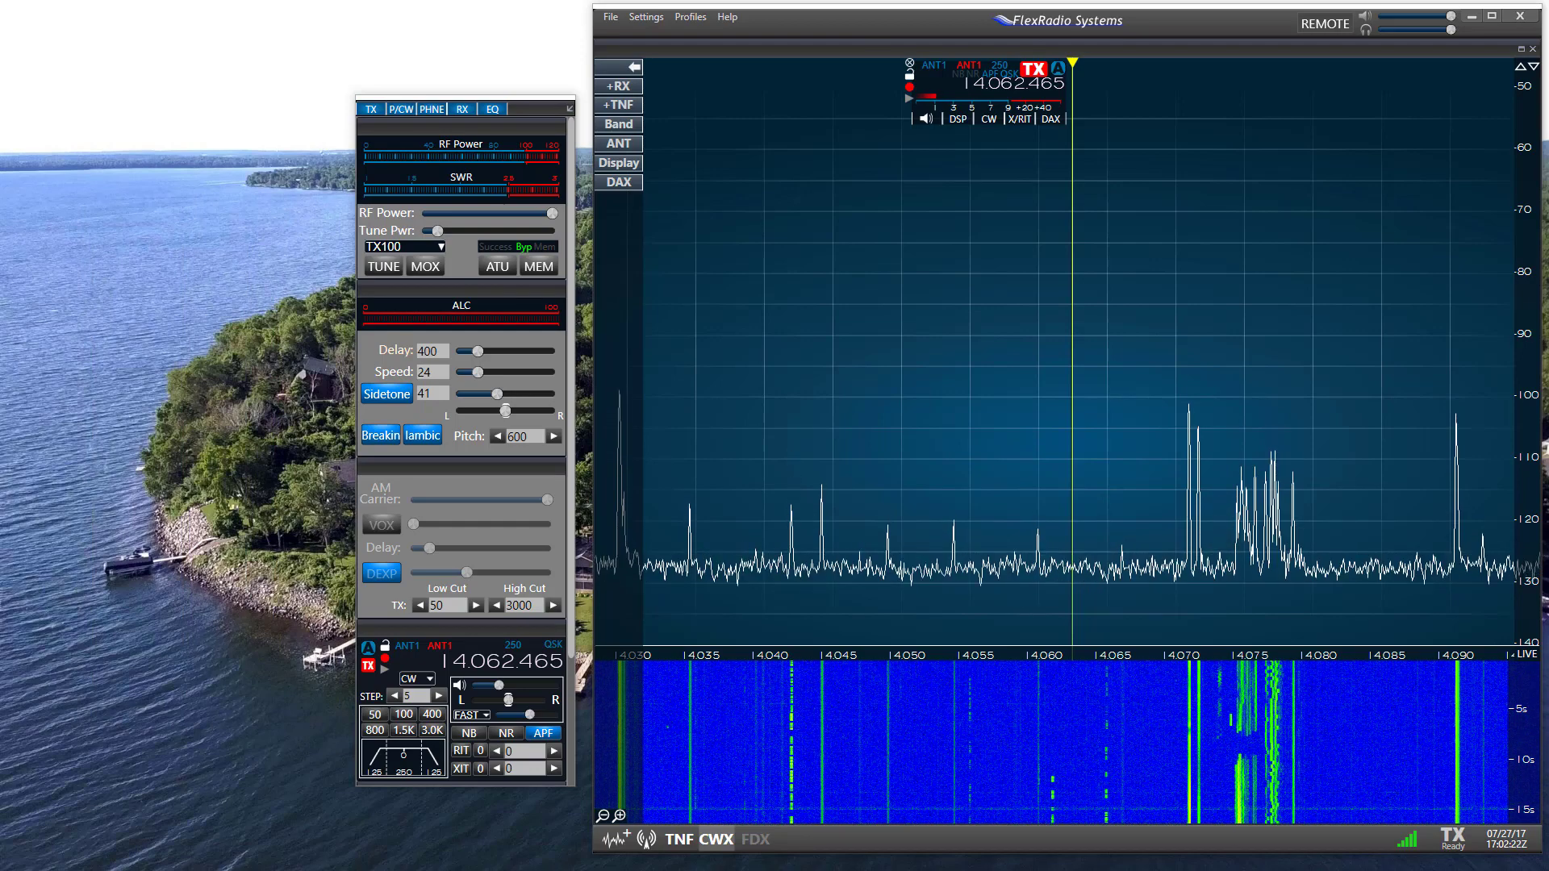
pyautogui.moveTo(127, 138); pyautogui.dragTo(292, 108)
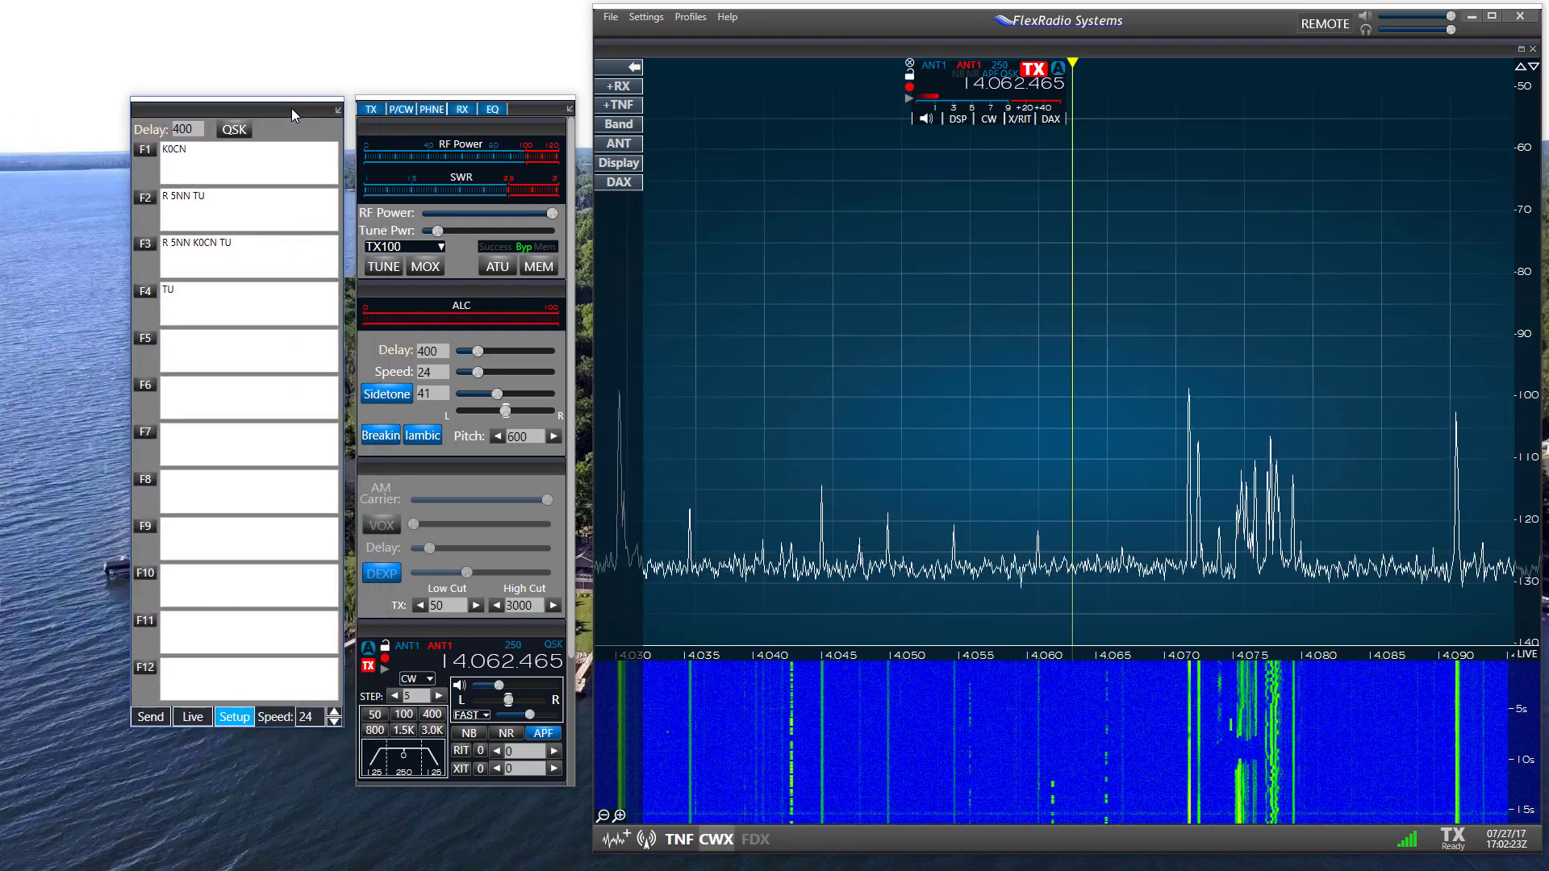
pyautogui.click(339, 110)
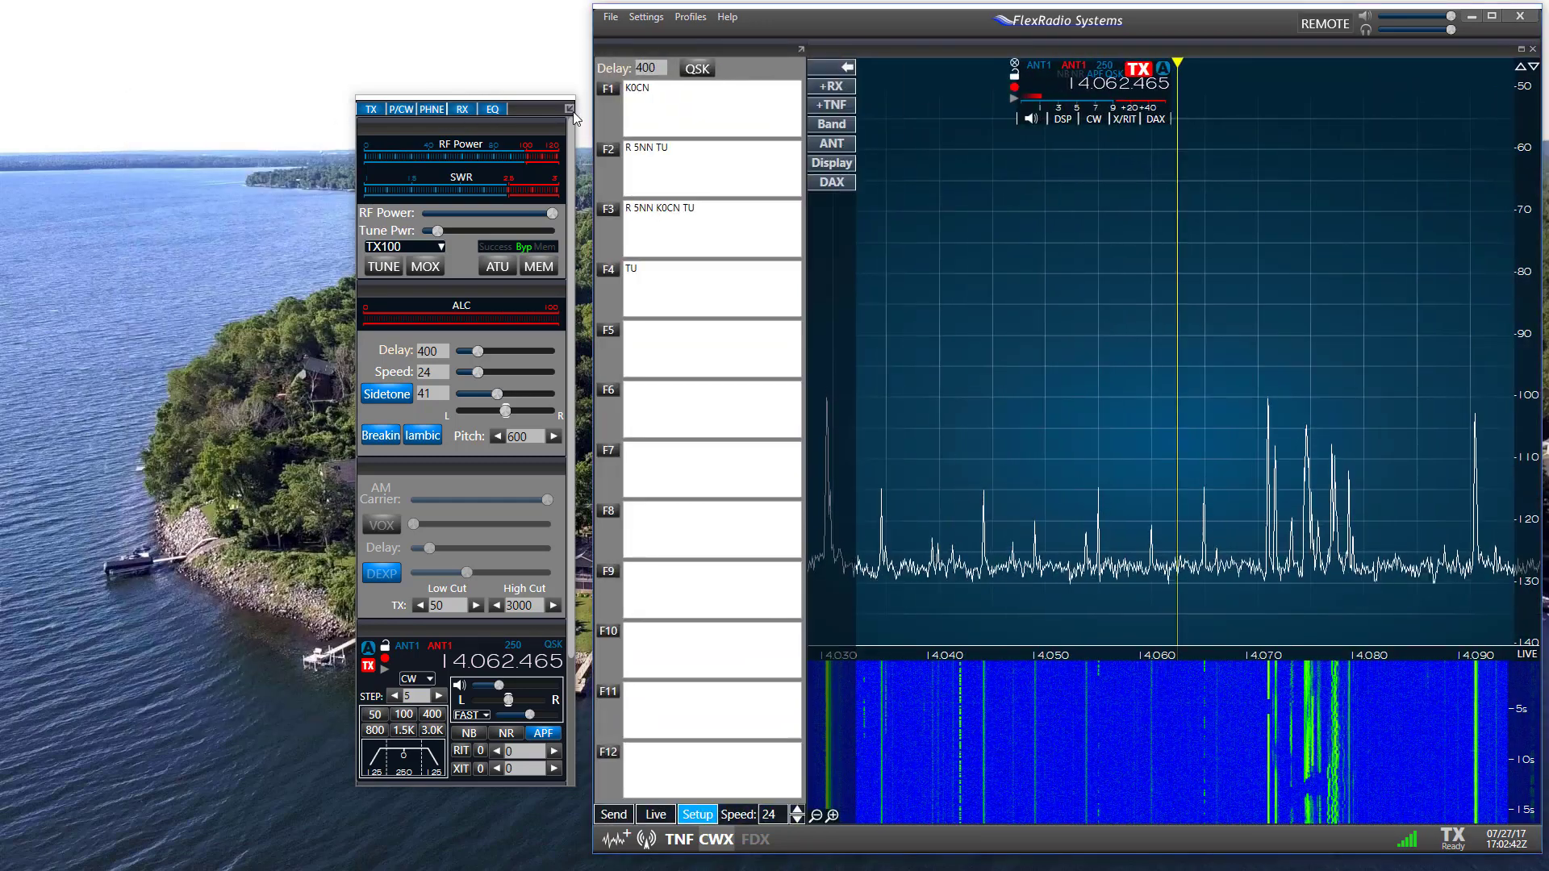
pyautogui.click(571, 110)
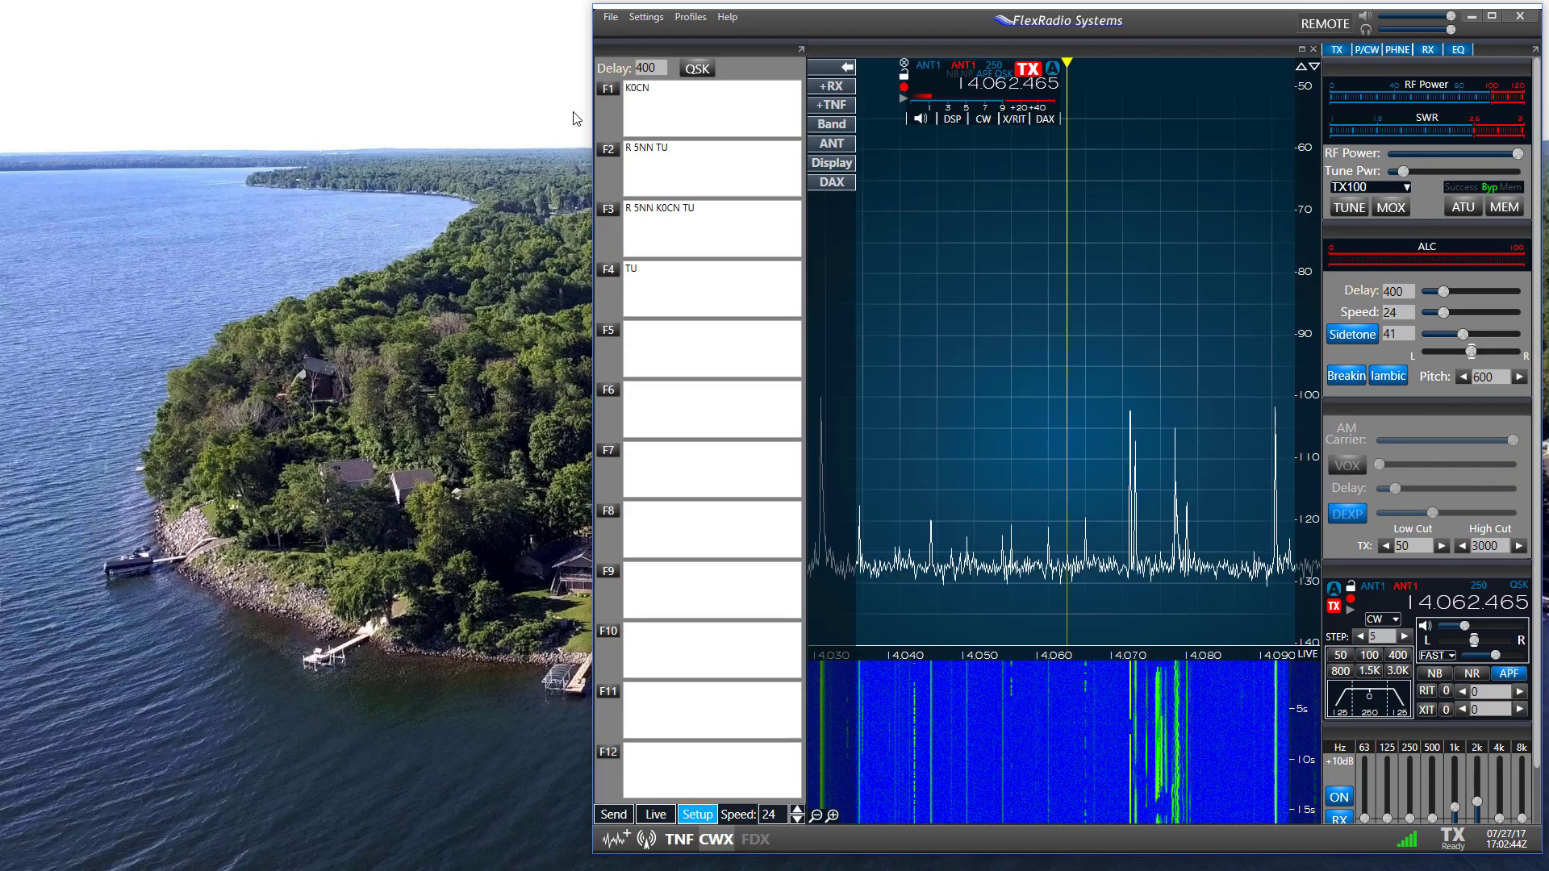
# Undock the CWX and control panels, swap their places on the desktop and dock both back into the main window
pyautogui.click(801, 50)
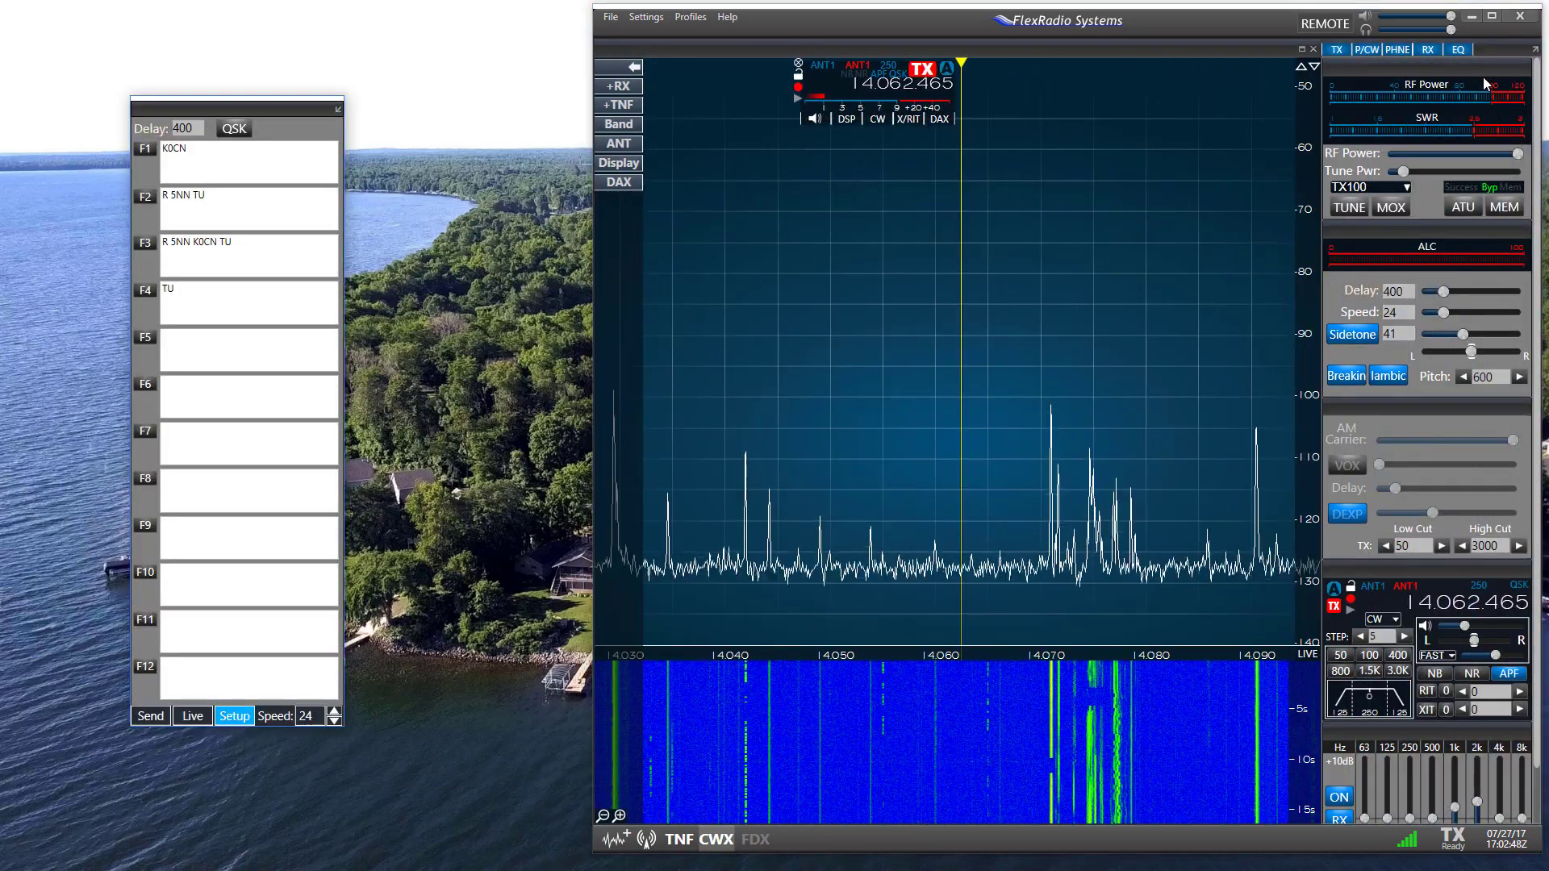
pyautogui.click(1535, 49)
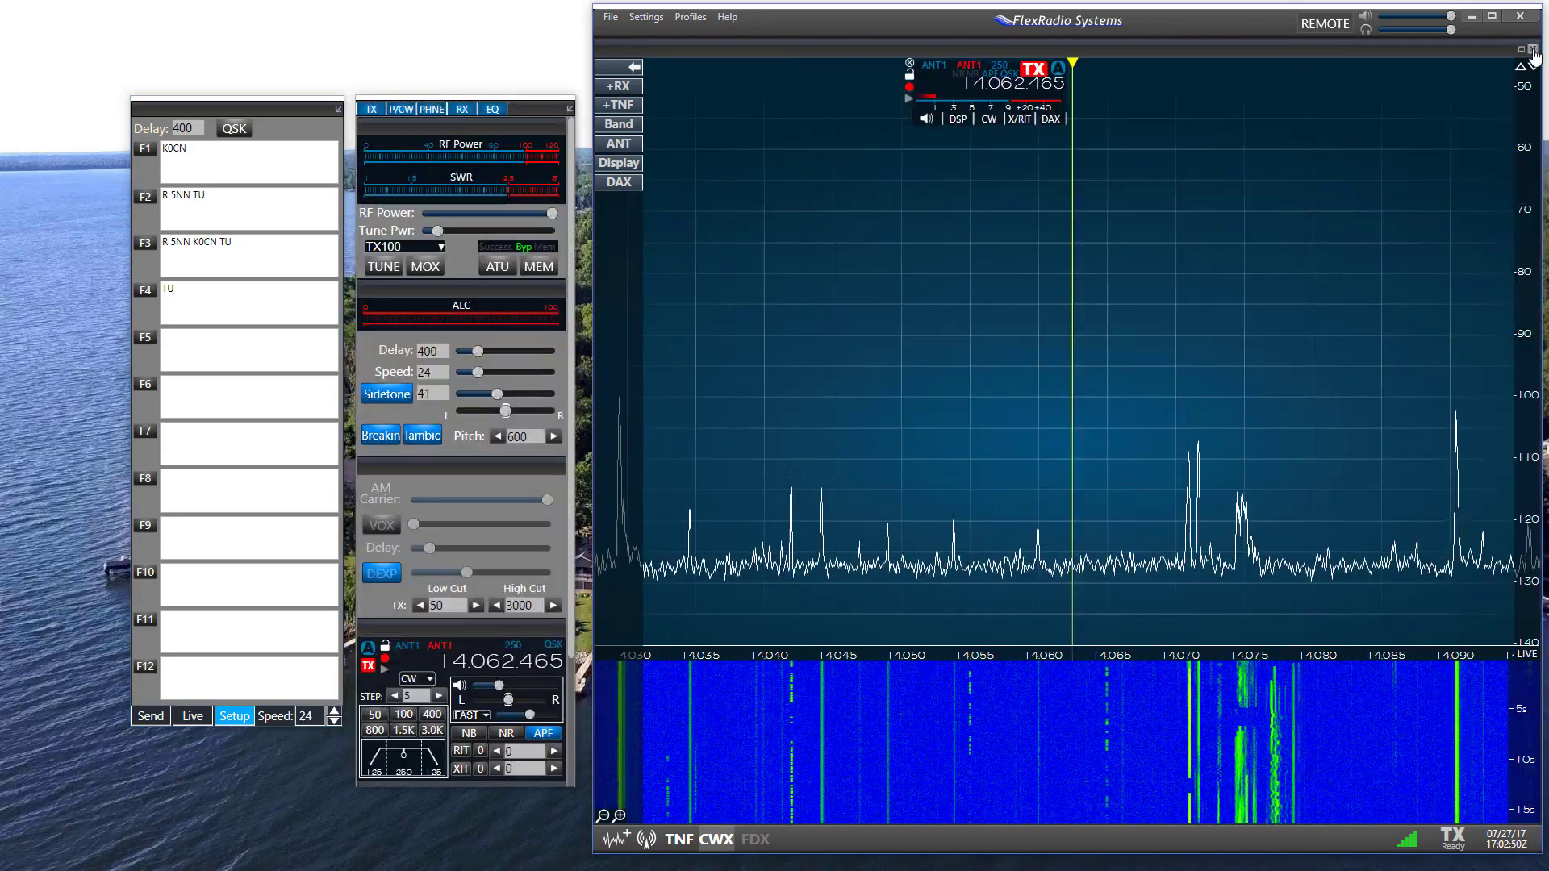
pyautogui.moveTo(546, 108)
pyautogui.mouseDown()
pyautogui.moveTo(432, 106)
pyautogui.moveTo(323, 139)
pyautogui.moveTo(544, 130)
pyautogui.mouseUp()
pyautogui.click(574, 132)
pyautogui.click(347, 139)
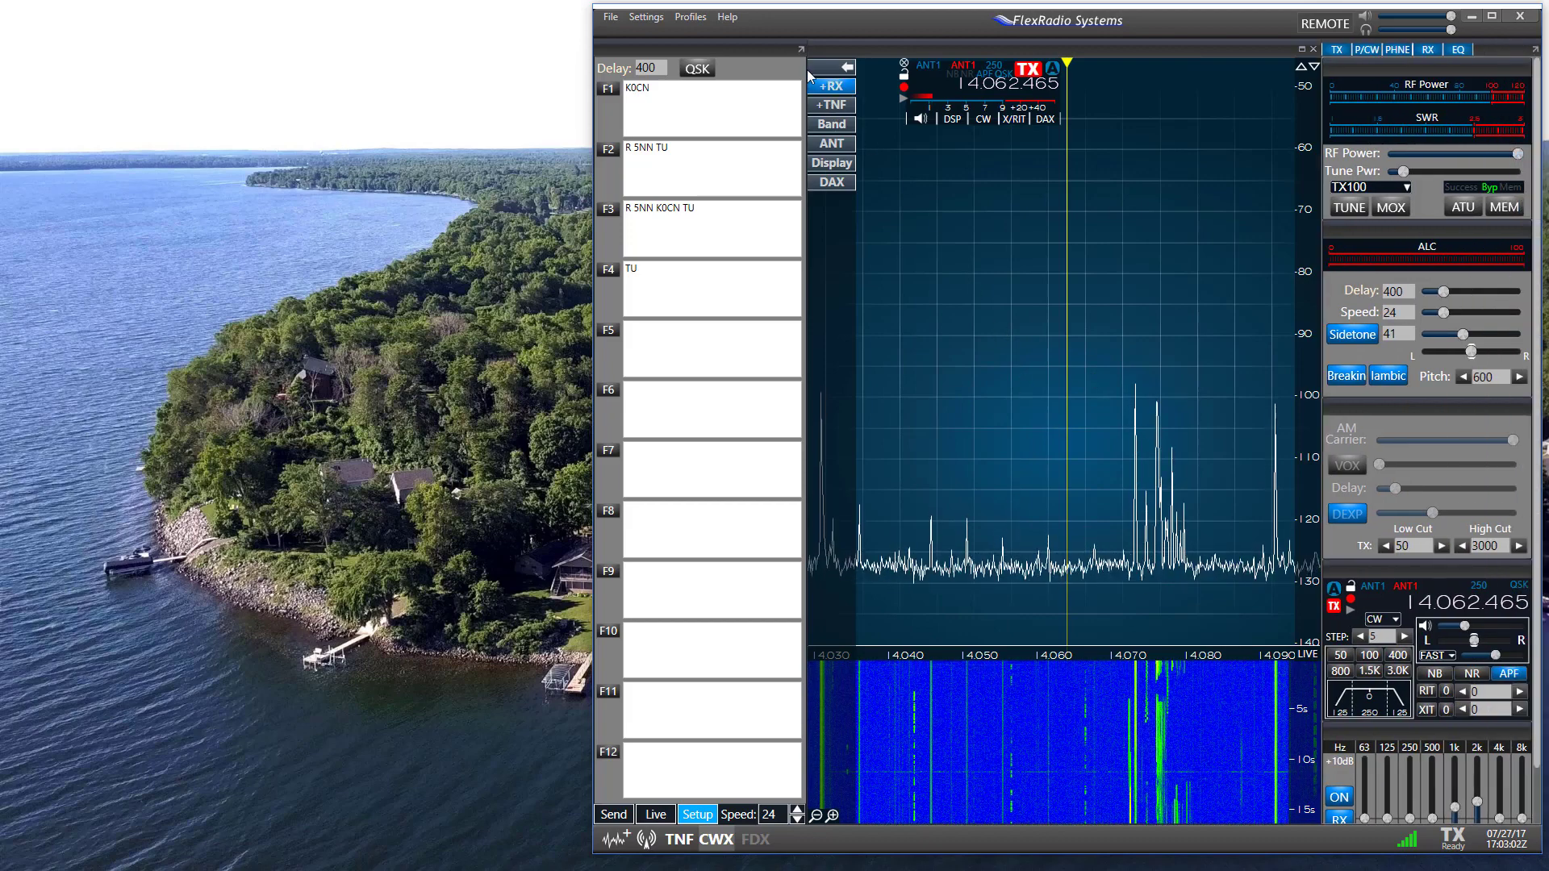
# Pop out the CWX and control panels in their swapped places and return both to the main window
pyautogui.click(801, 50)
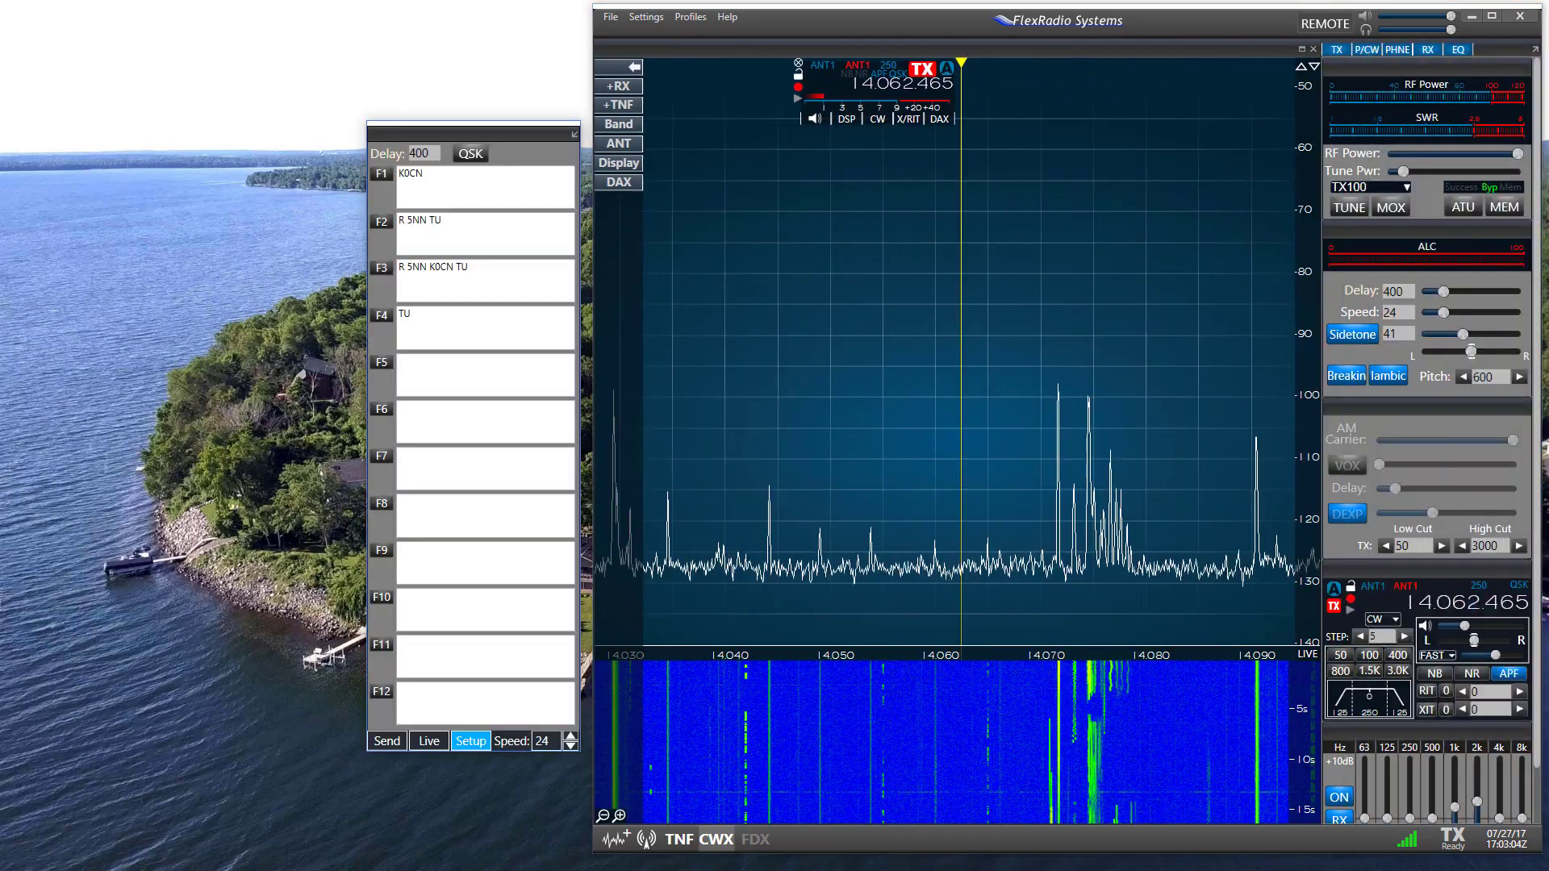
pyautogui.click(1536, 49)
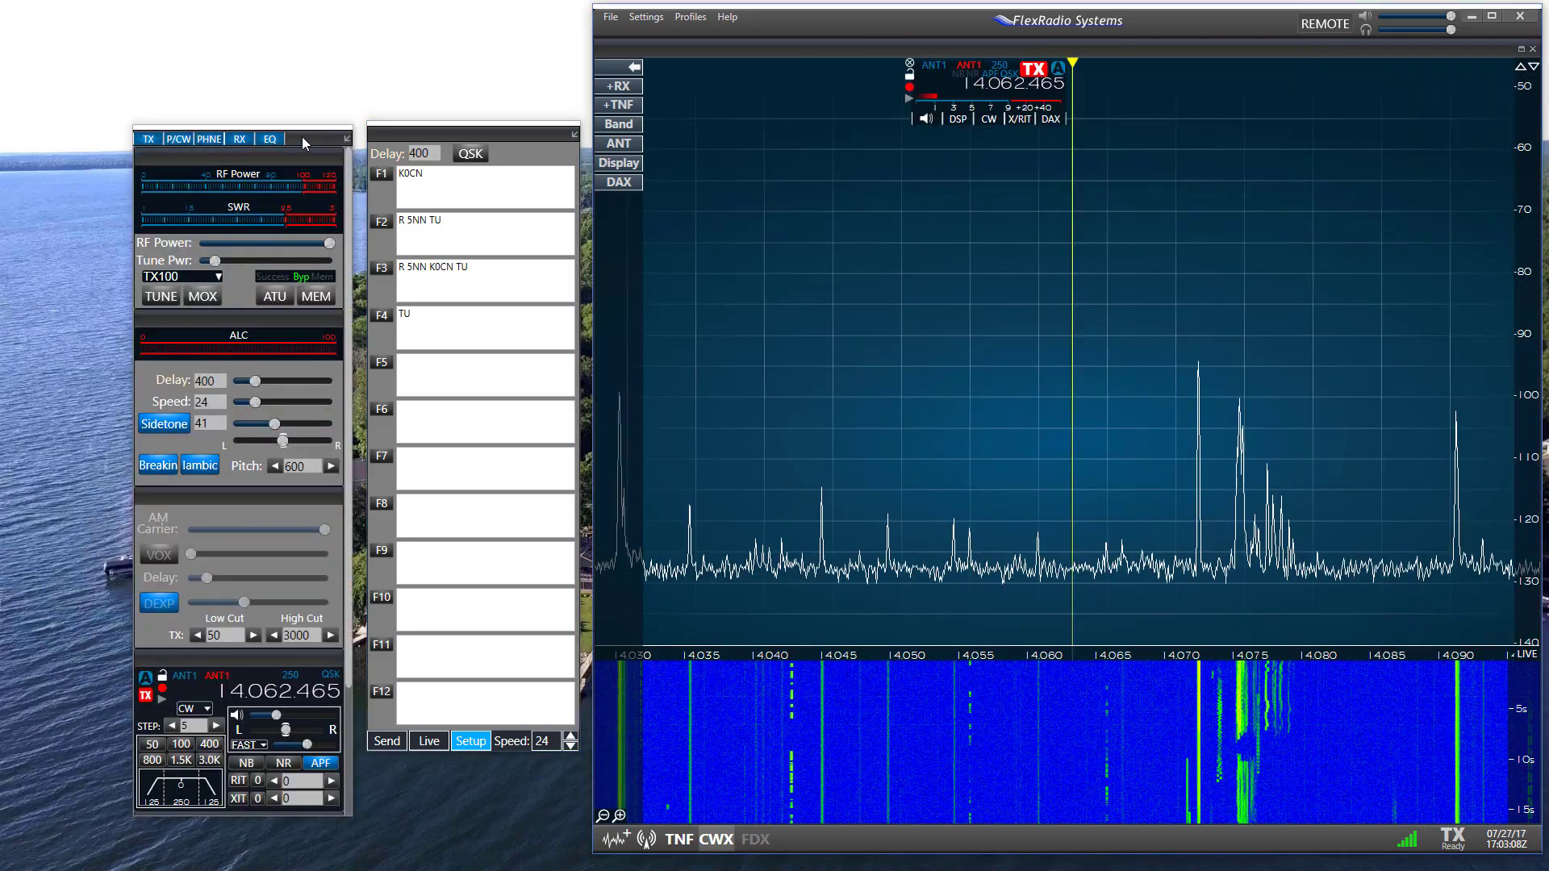
pyautogui.click(347, 143)
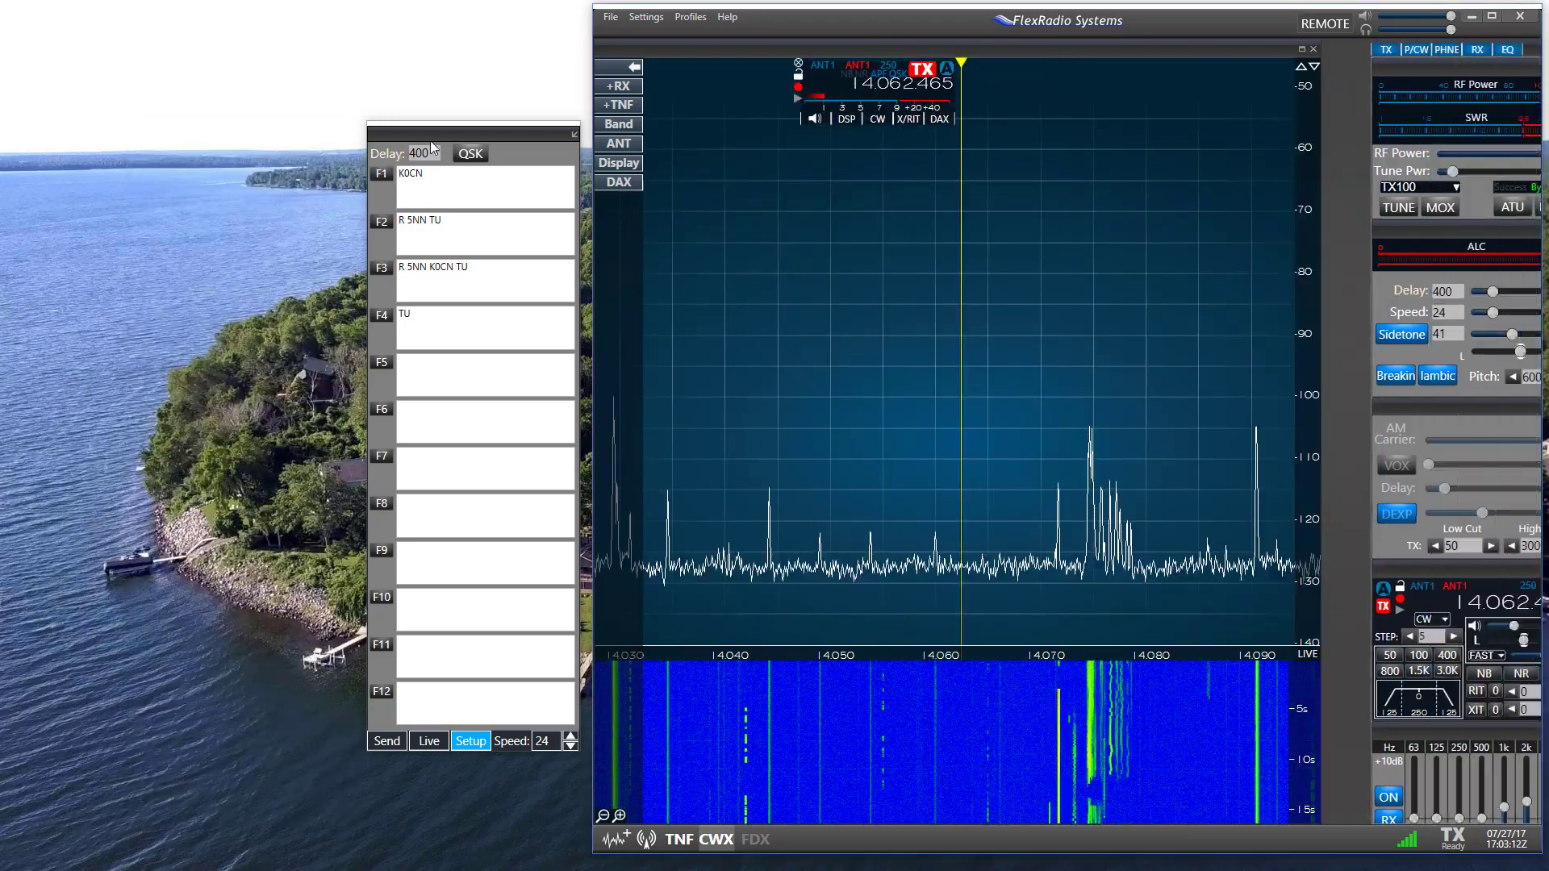
pyautogui.click(573, 135)
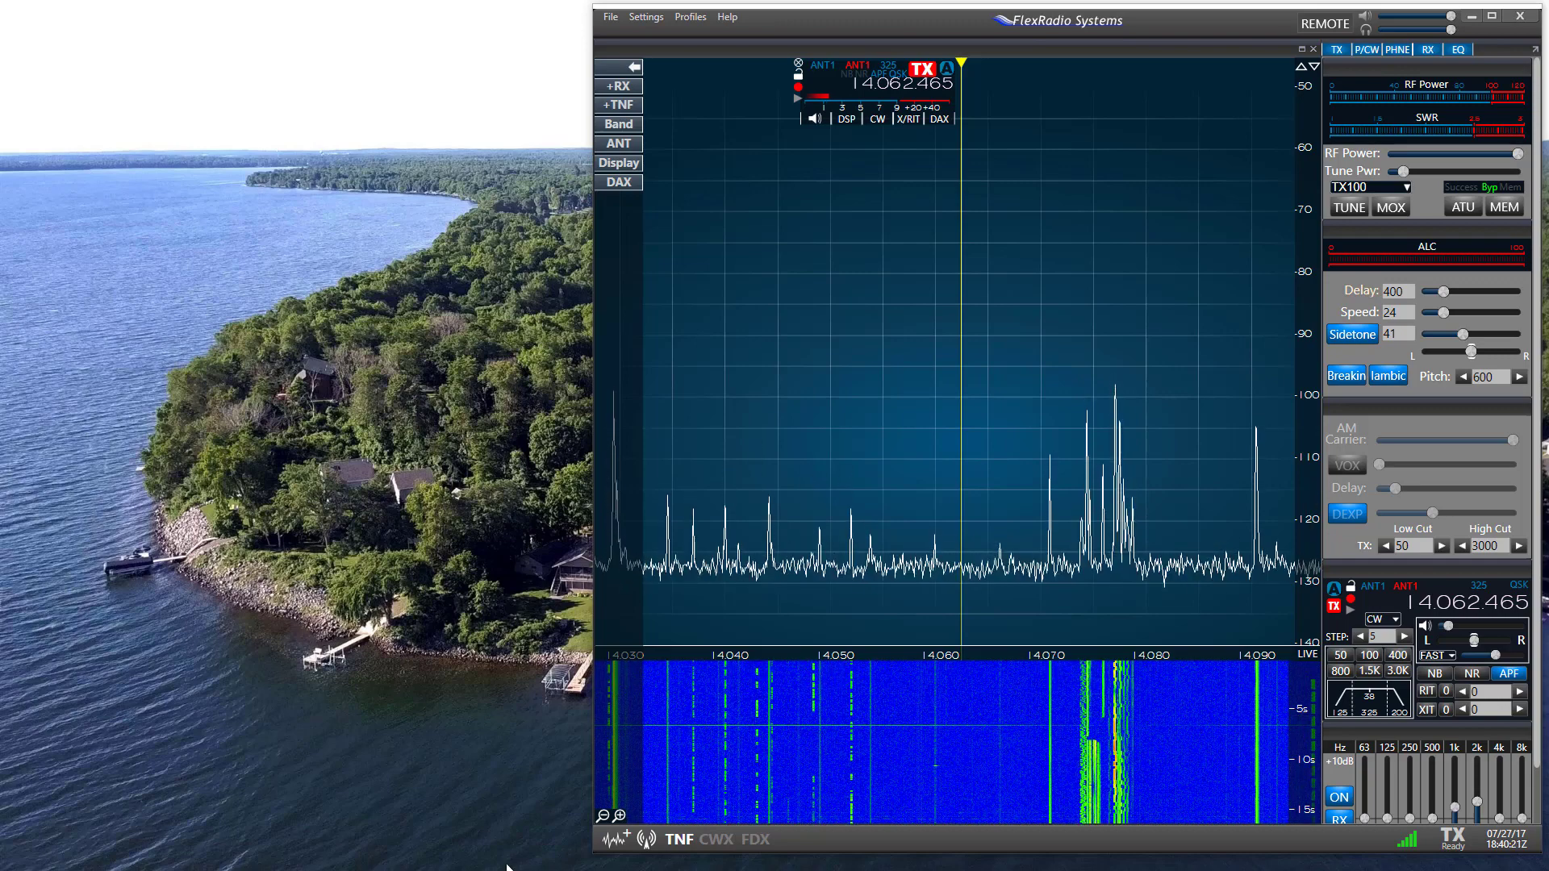
# Add a second panadapter and undock it from the main window
pyautogui.click(611, 842)
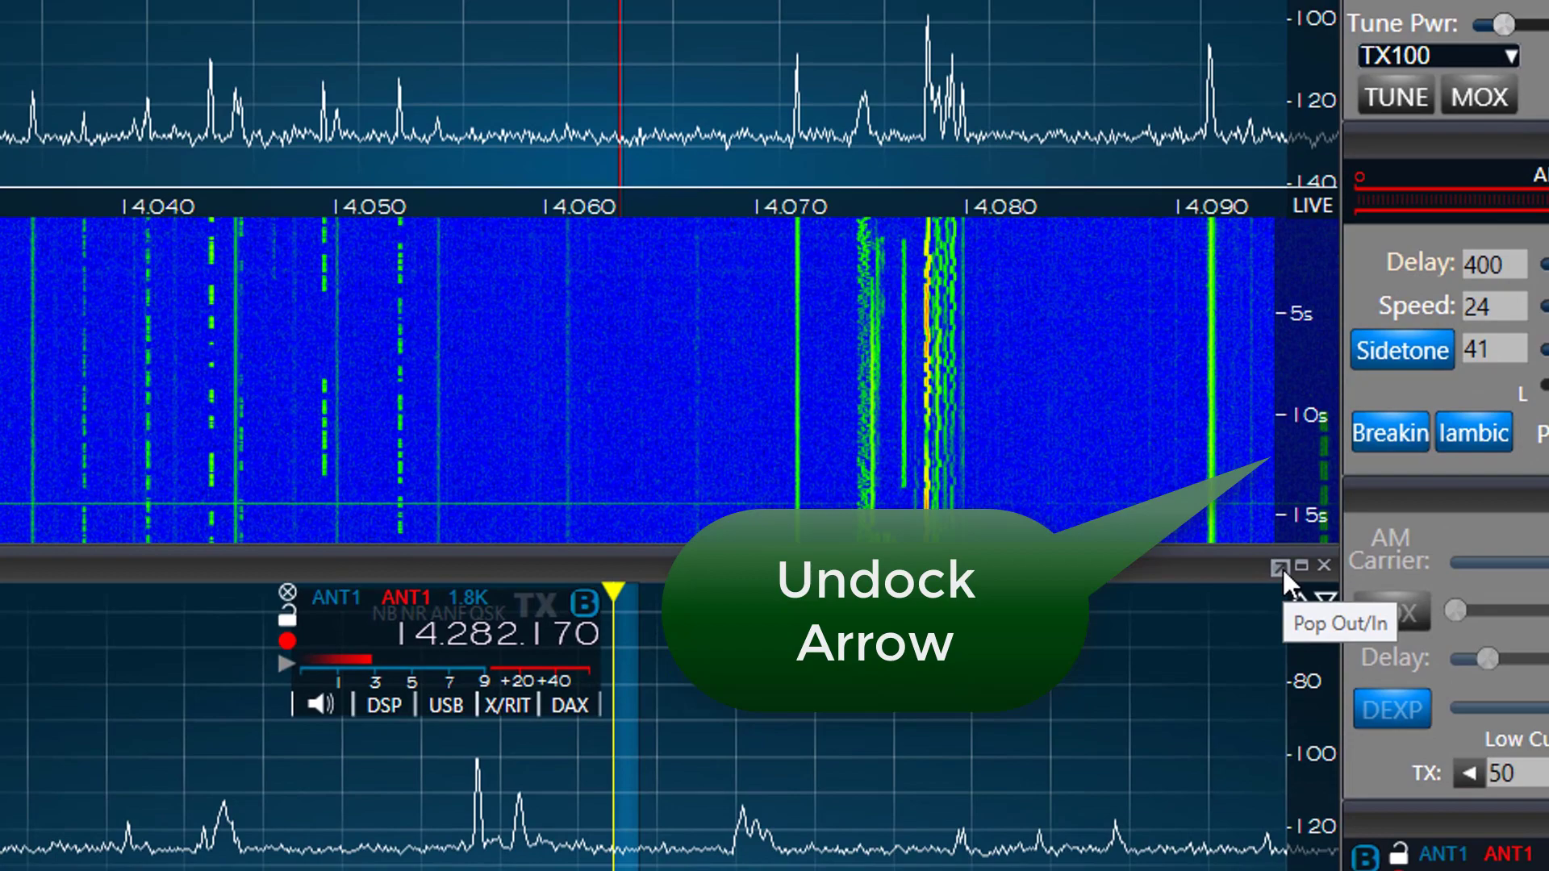
pyautogui.click(1280, 567)
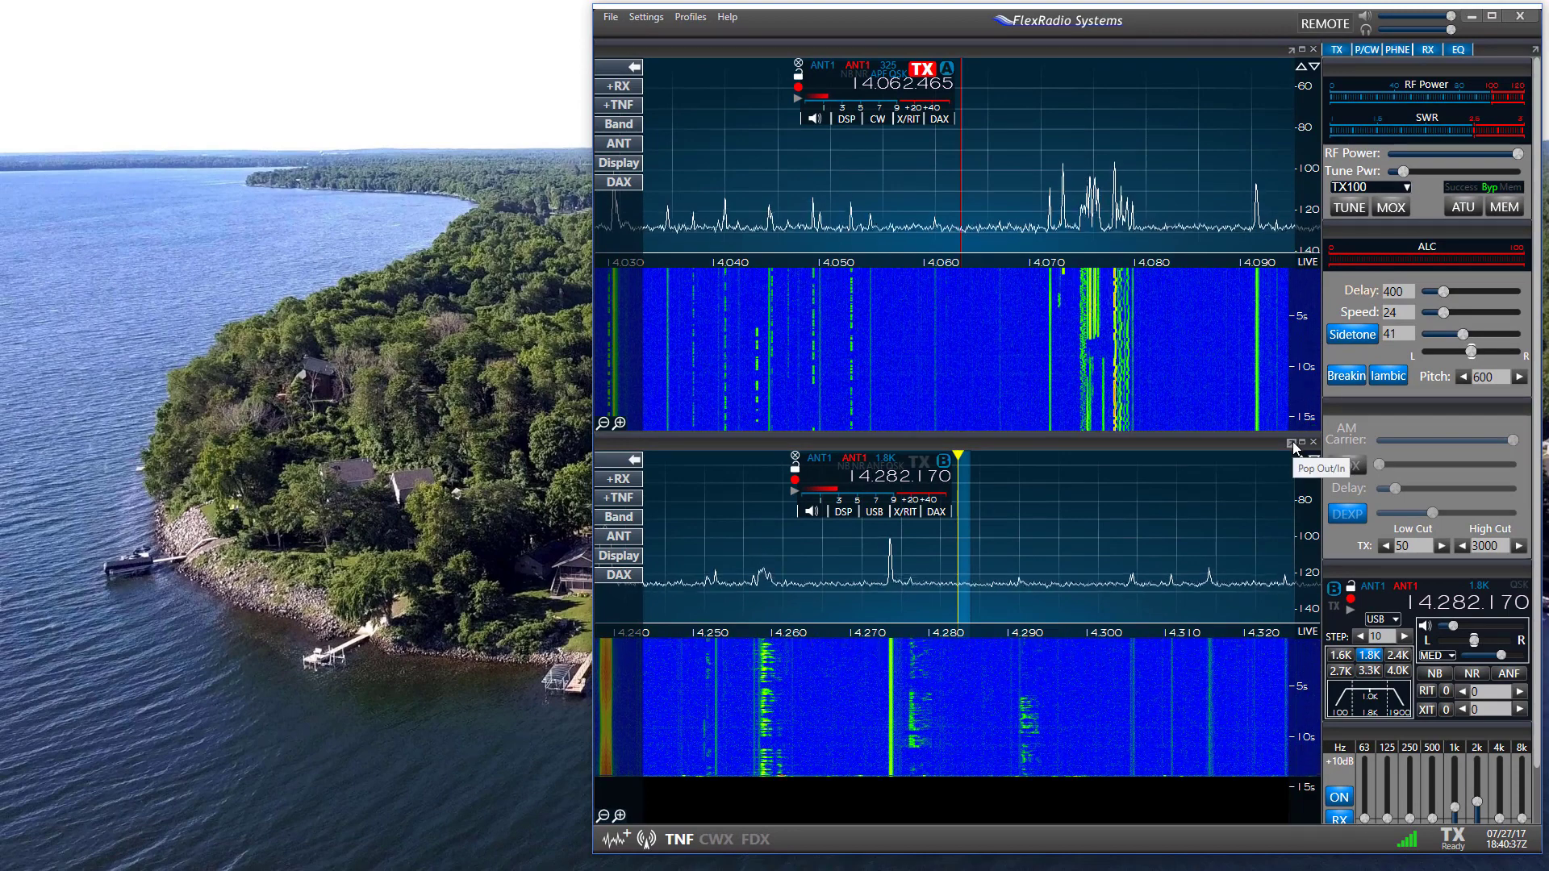
pyautogui.click(1292, 442)
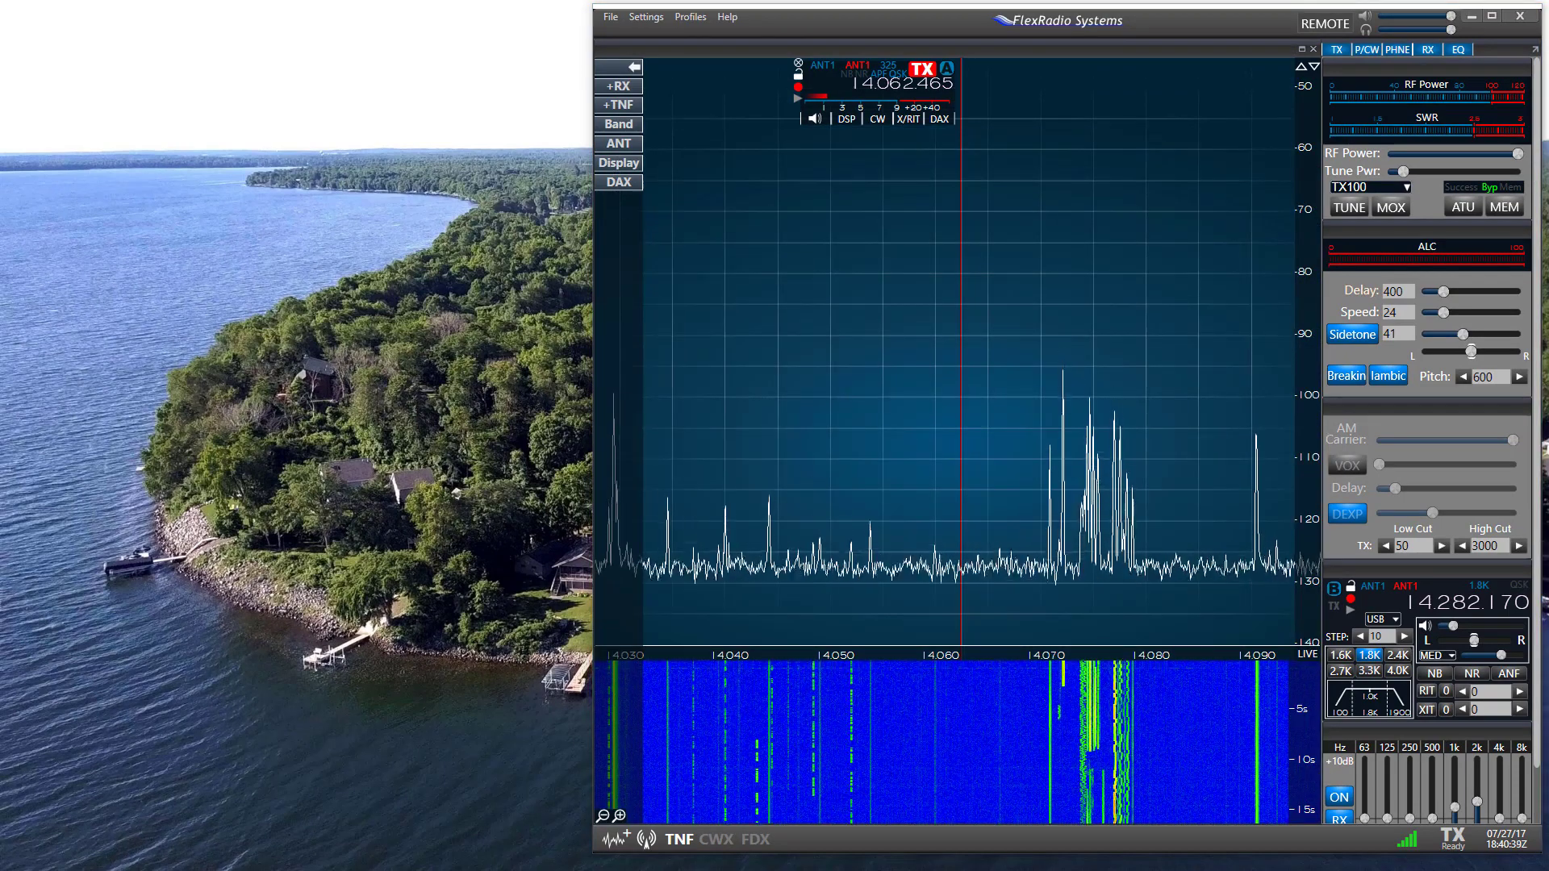
# Move the undocked panadapter beside the main window, stretch it to nearly the same height and widen it
pyautogui.moveTo(125, 286); pyautogui.dragTo(384, 20)
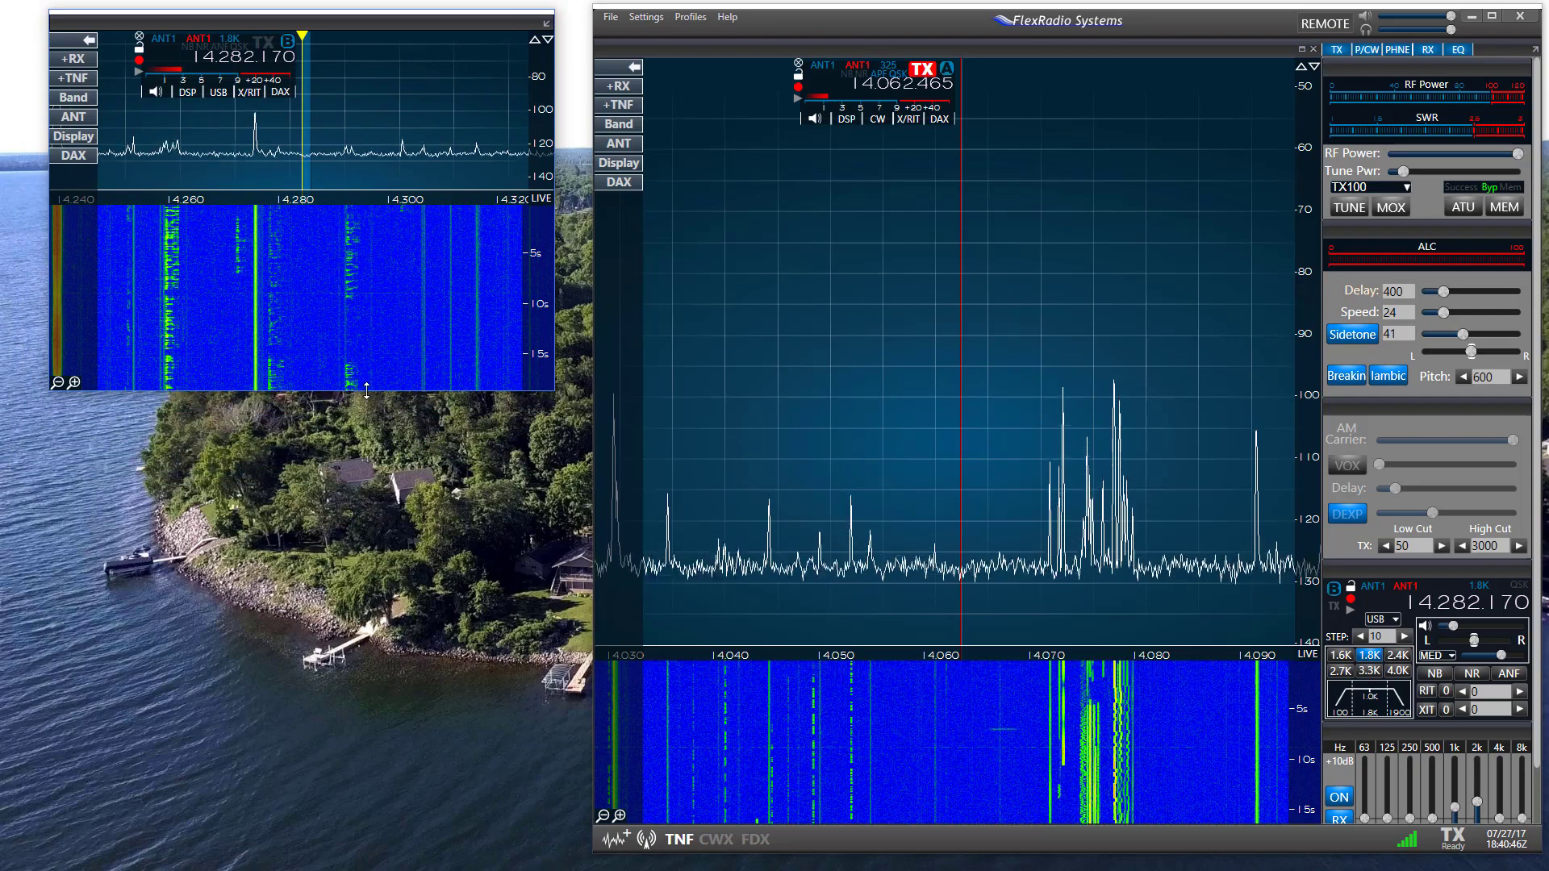
pyautogui.moveTo(366, 391); pyautogui.dragTo(377, 582)
pyautogui.moveTo(378, 641); pyautogui.dragTo(392, 844)
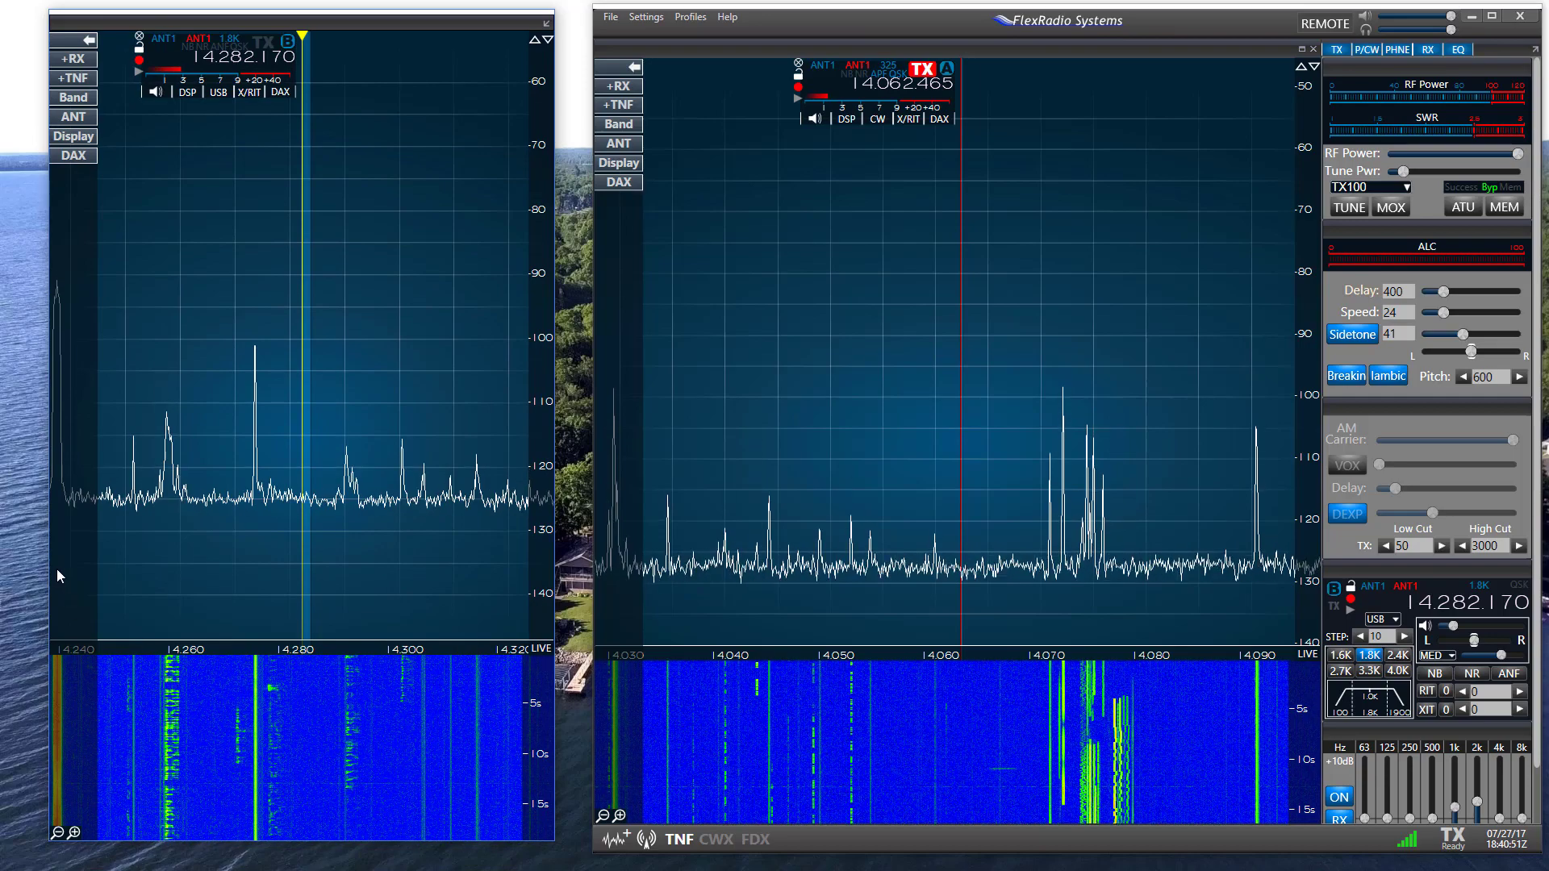
pyautogui.moveTo(50, 574); pyautogui.dragTo(14, 574)
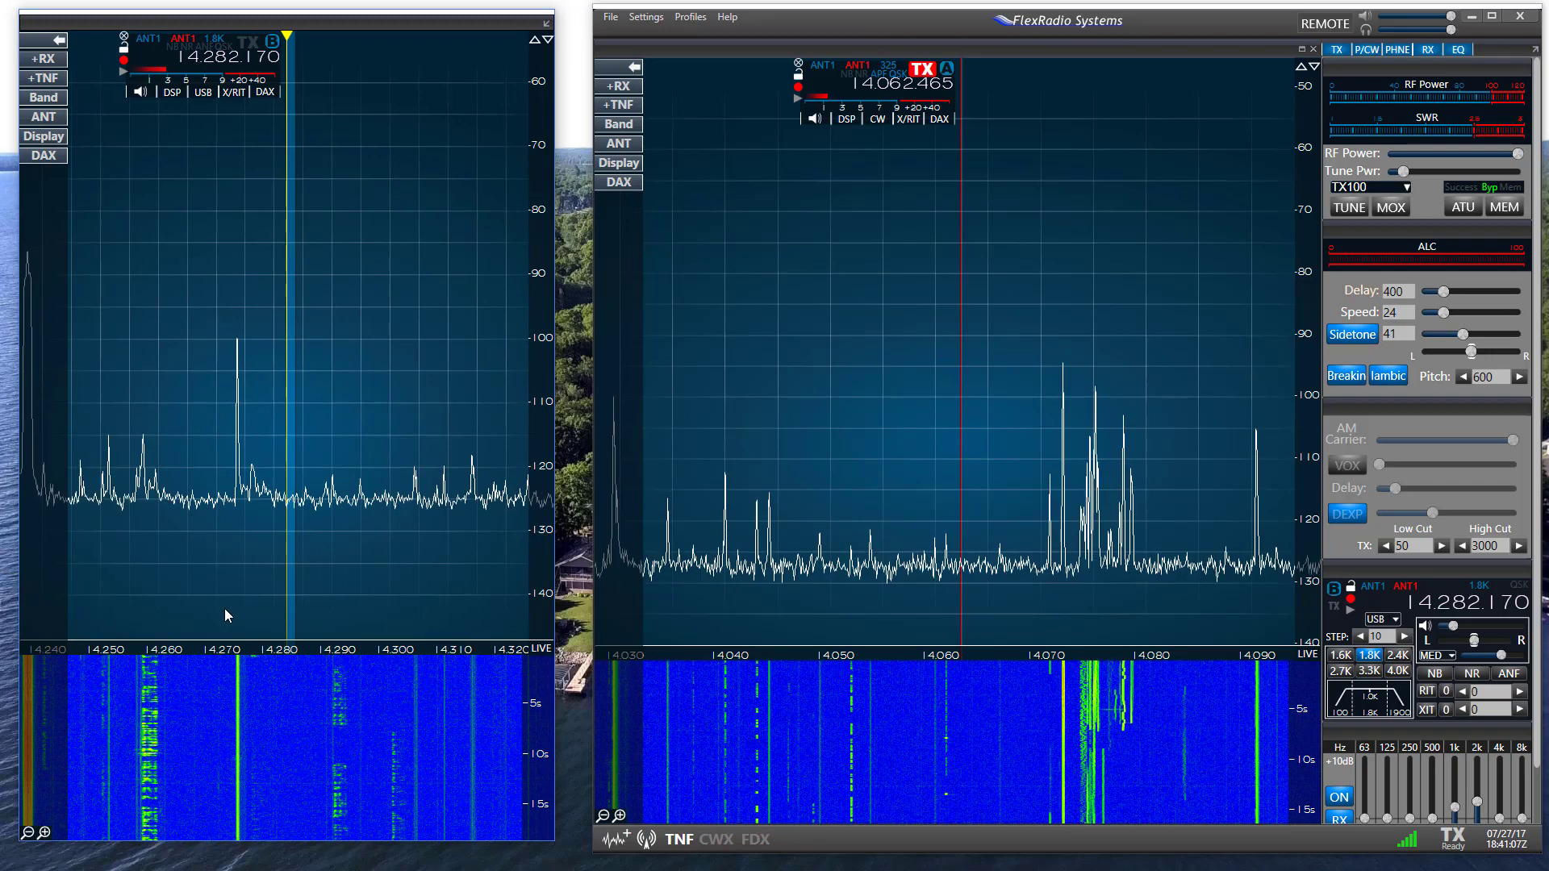
# Assign transmit to slice B in the undocked panadapter and return it to slice A in the main window
pyautogui.click(250, 44)
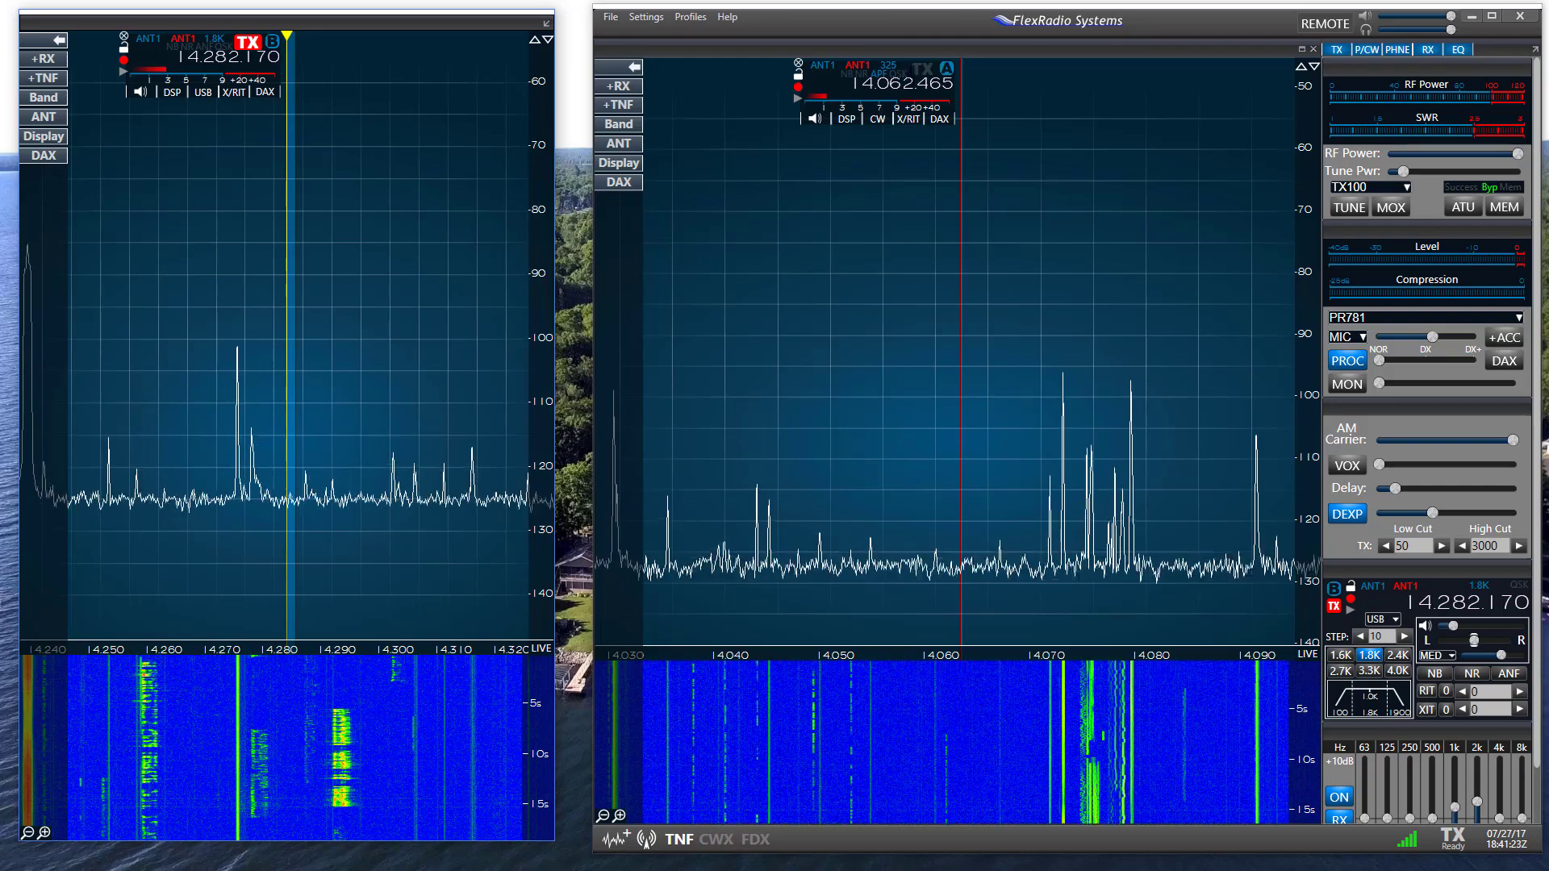
pyautogui.click(912, 69)
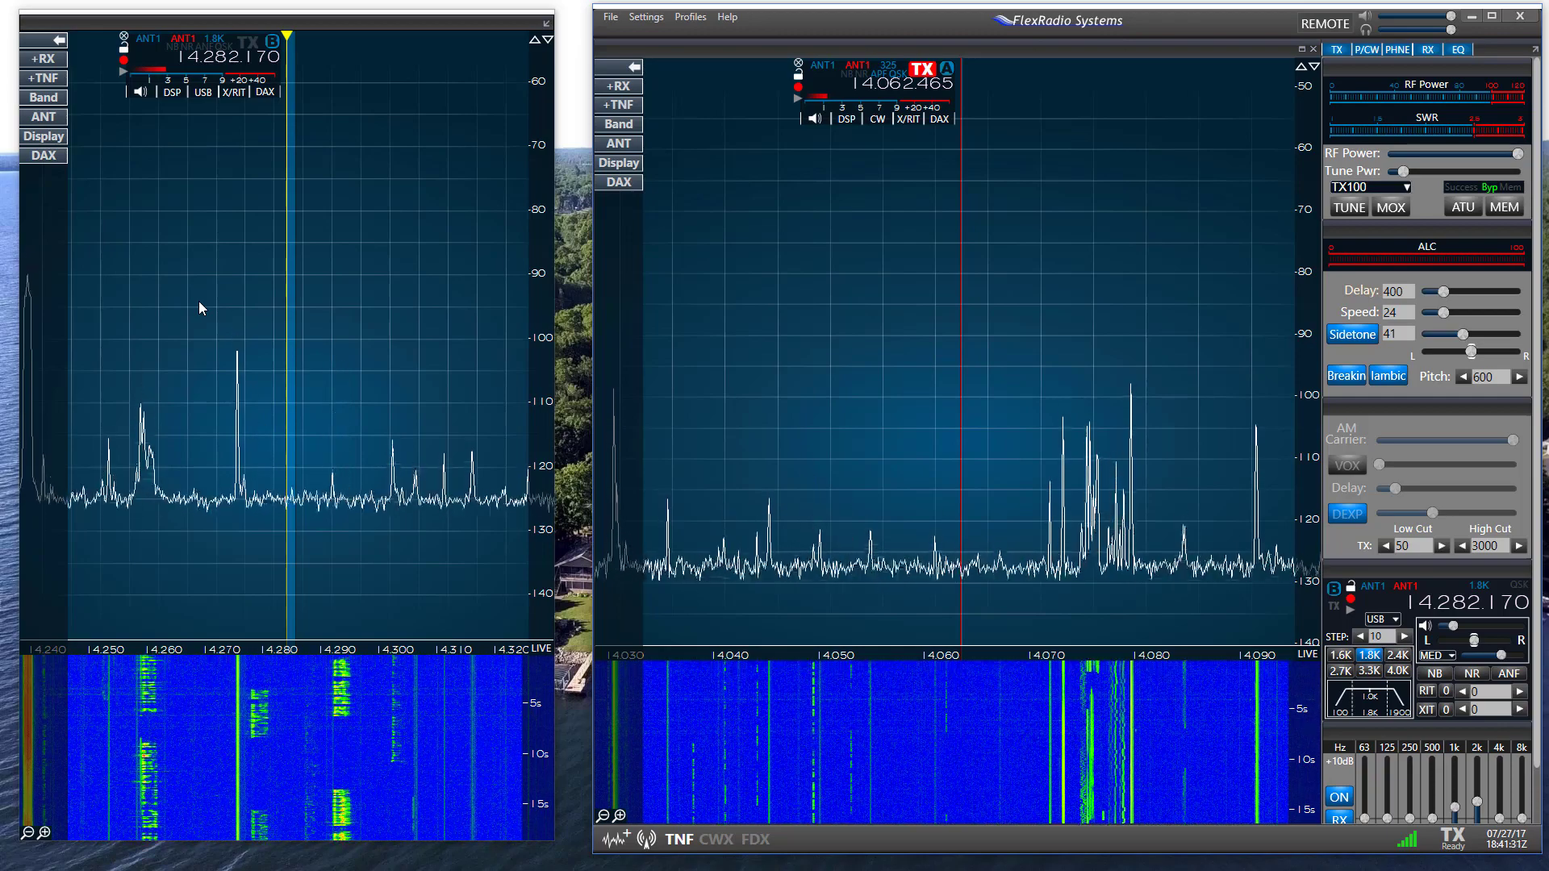
# Dock the floating panadapter back into the main window and close it
pyautogui.click(546, 28)
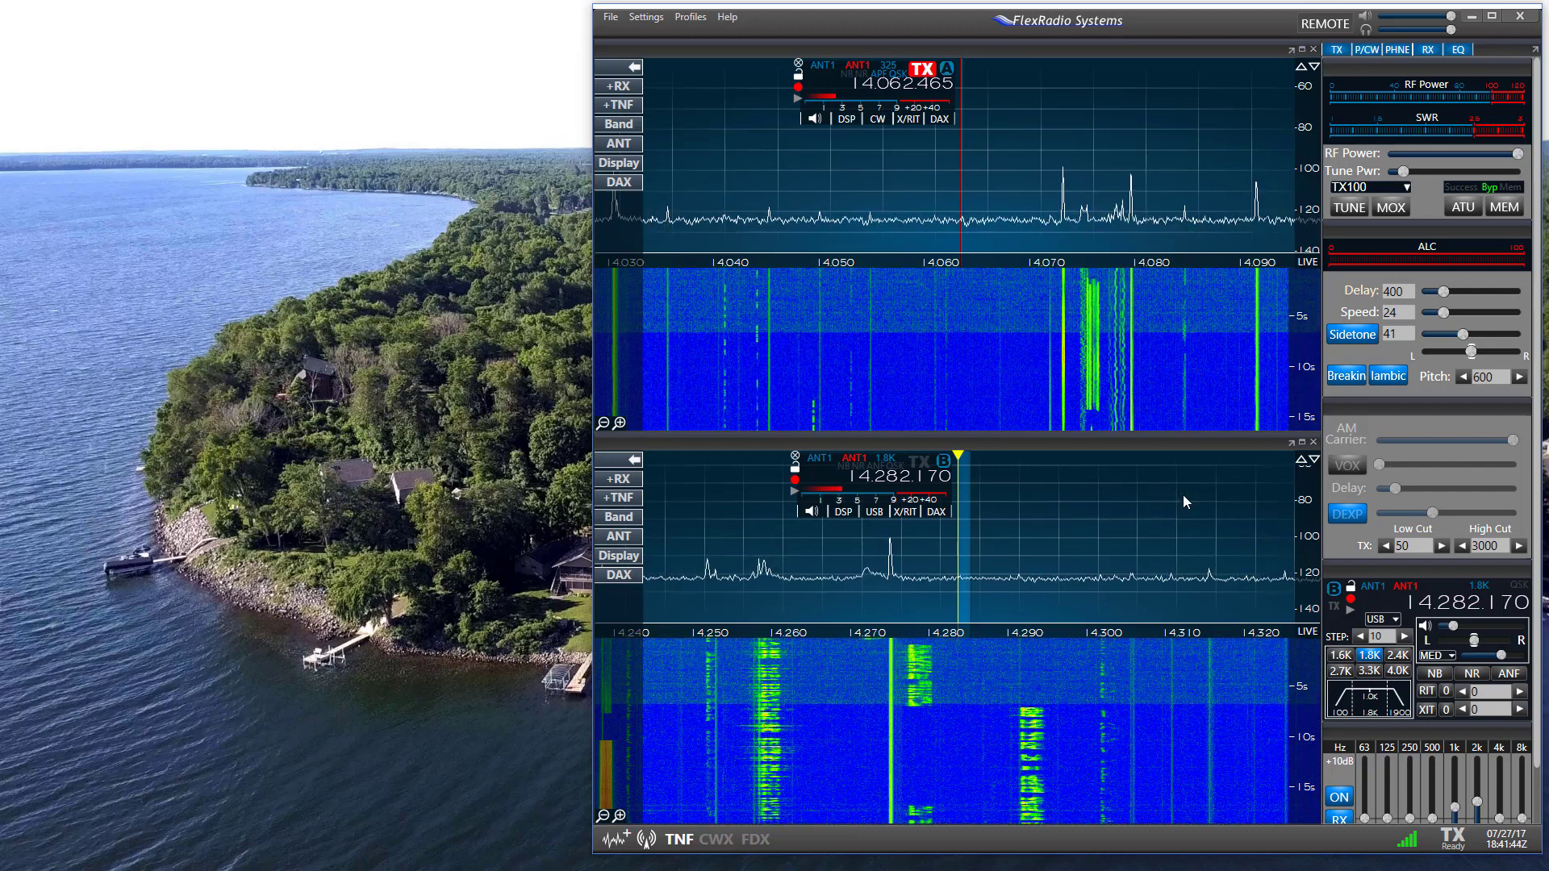
pyautogui.click(1314, 443)
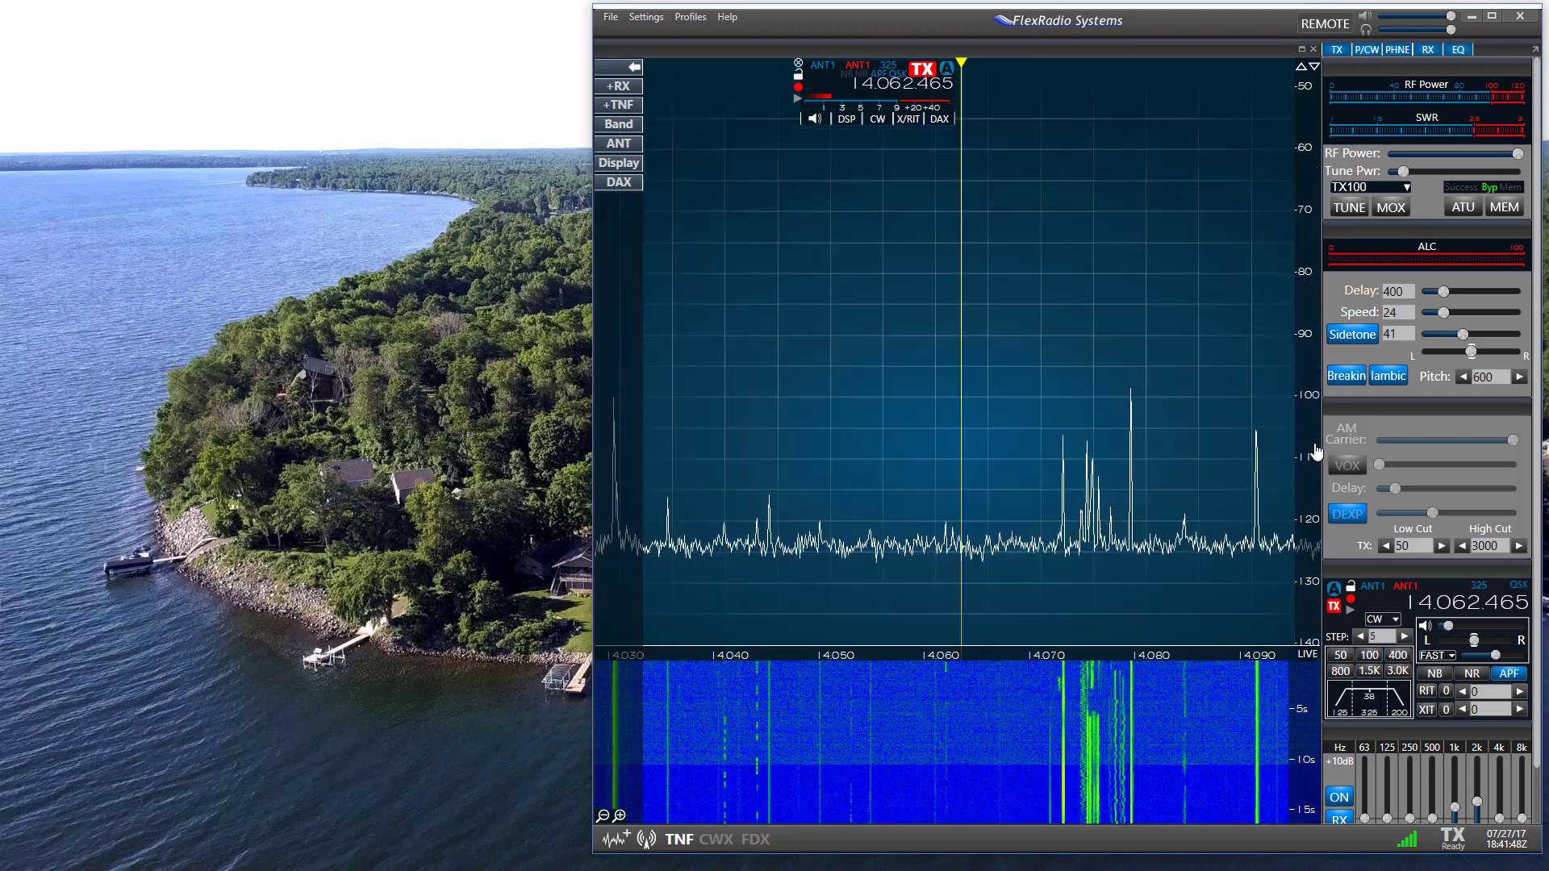